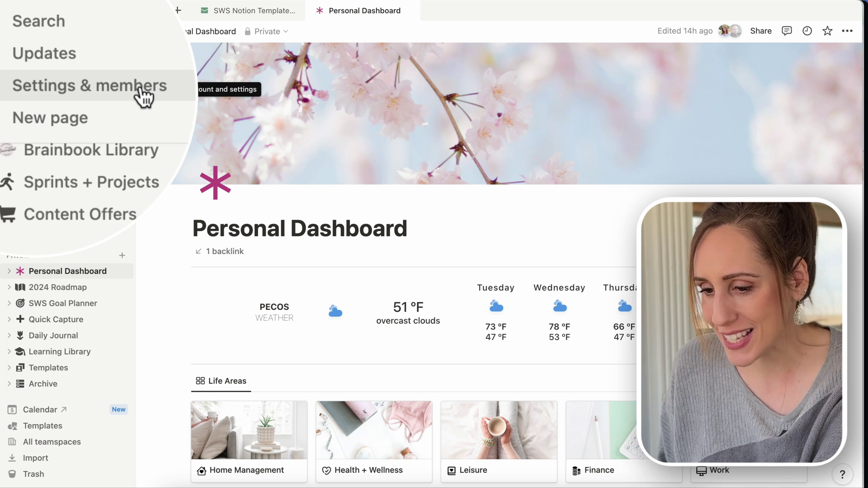
Open the personal settings, view the appearance theme options, and close the settings without choosing another theme
left_click(86, 88)
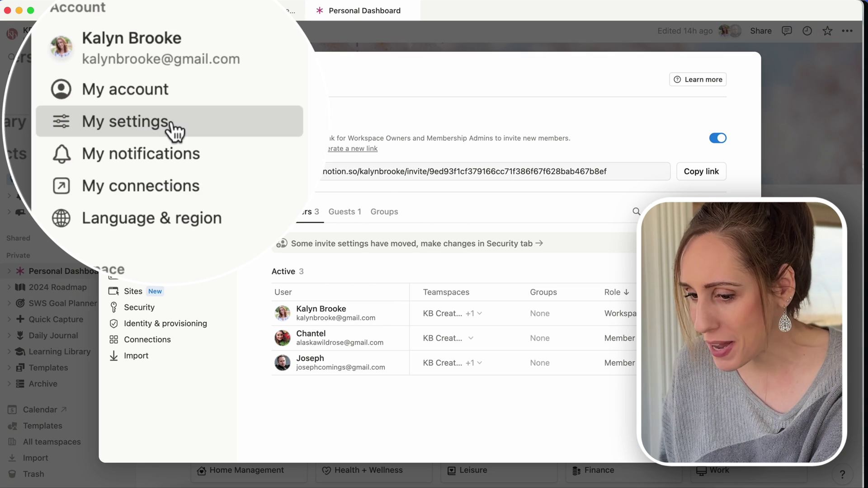
left_click(170, 125)
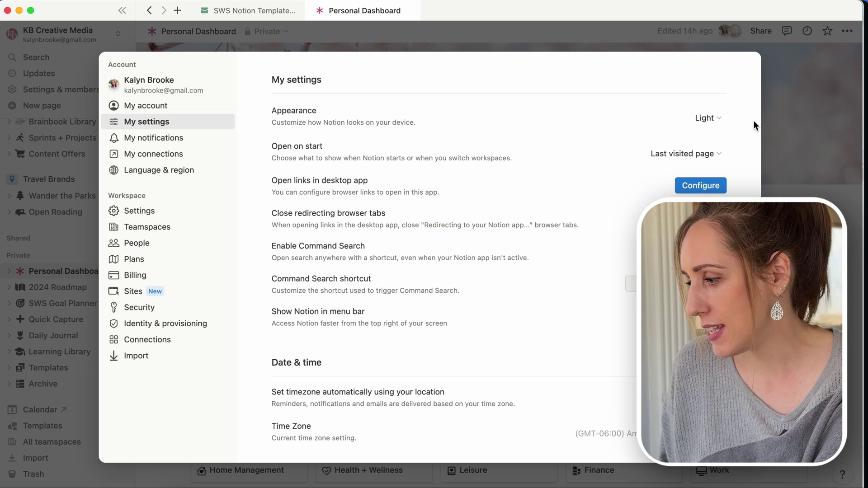
left_click(712, 118)
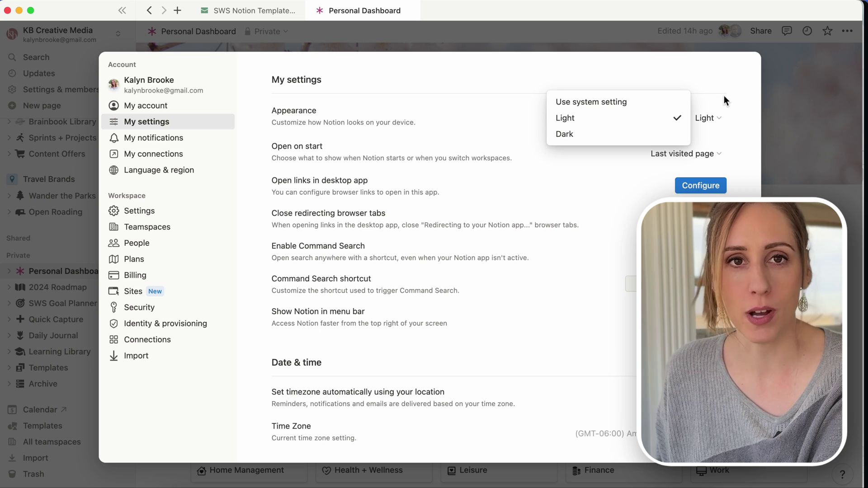
left_click(825, 66)
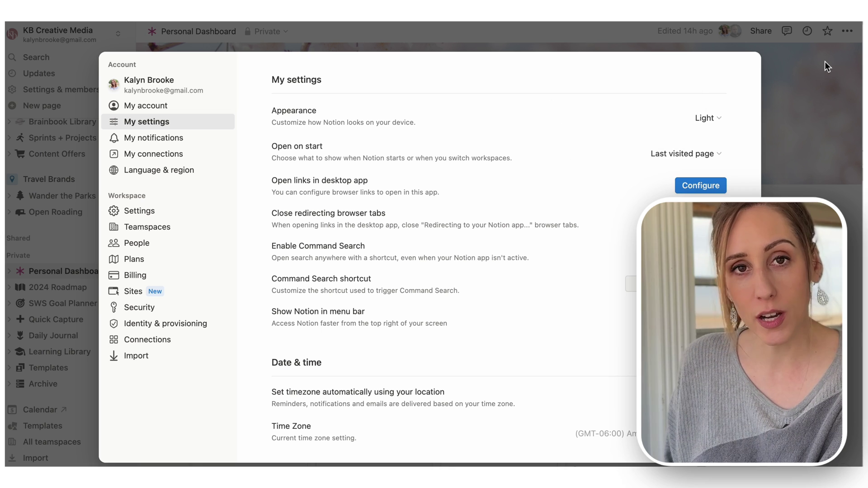
key("Escape")
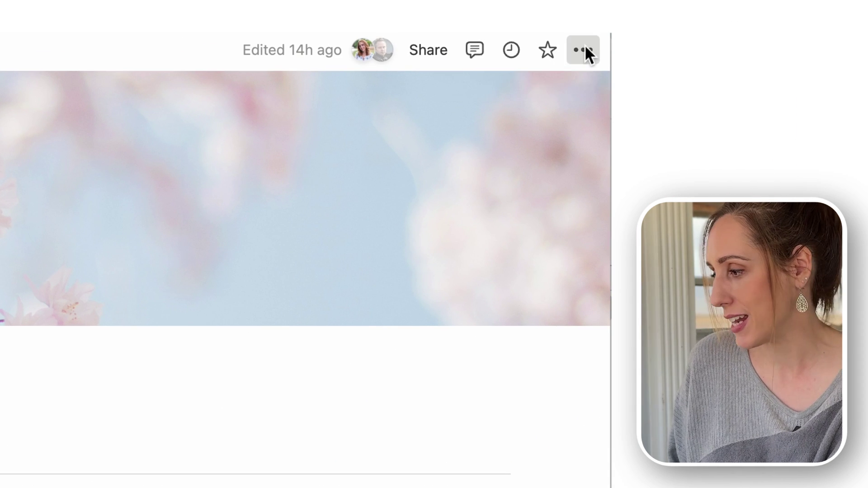
Try the Serif and Mono fonts on the Personal Dashboard page, return to Default, and turn small text on and off
left_click(583, 49)
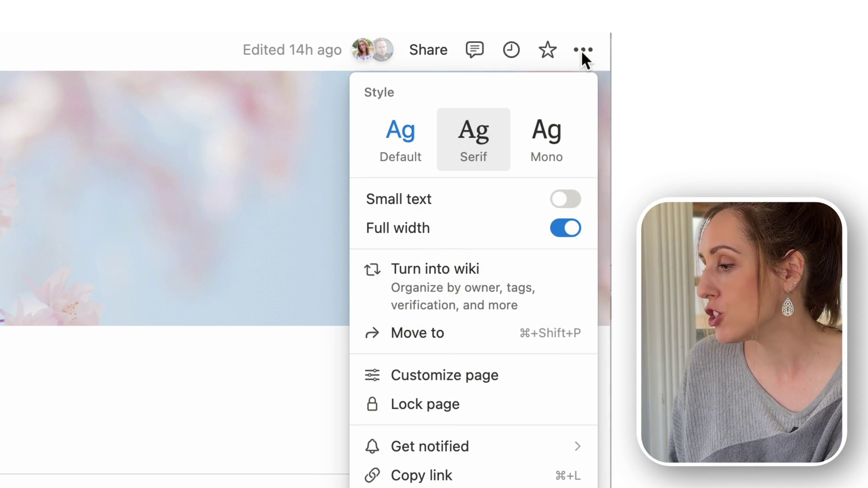
left_click(483, 149)
left_click(535, 146)
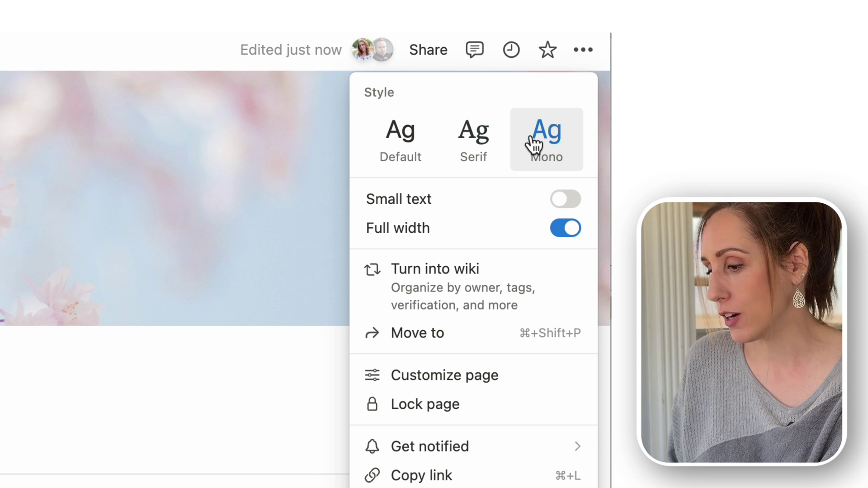
left_click(402, 146)
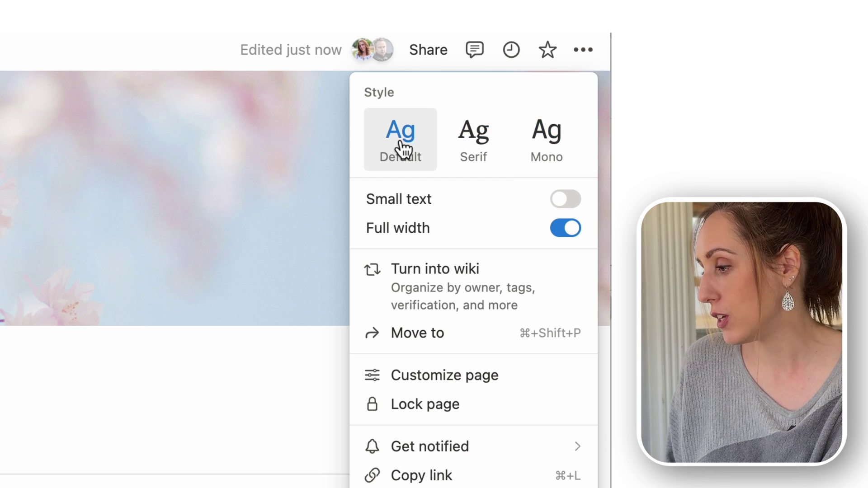
left_click(565, 208)
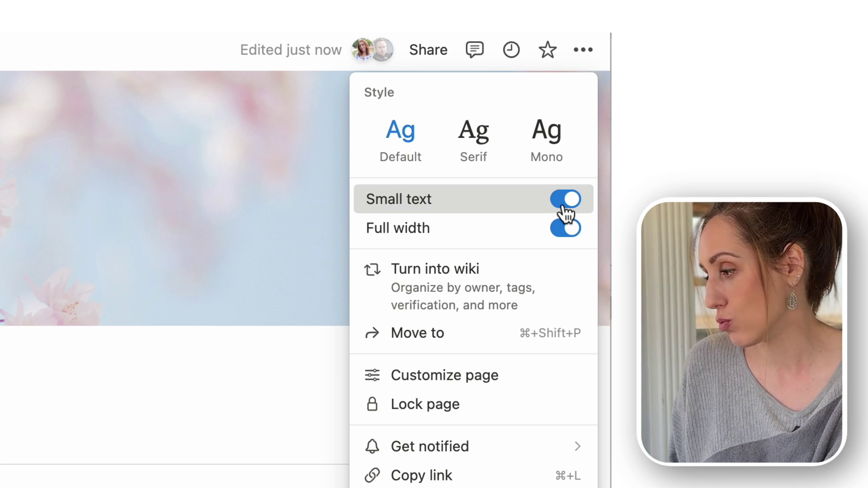
left_click(565, 209)
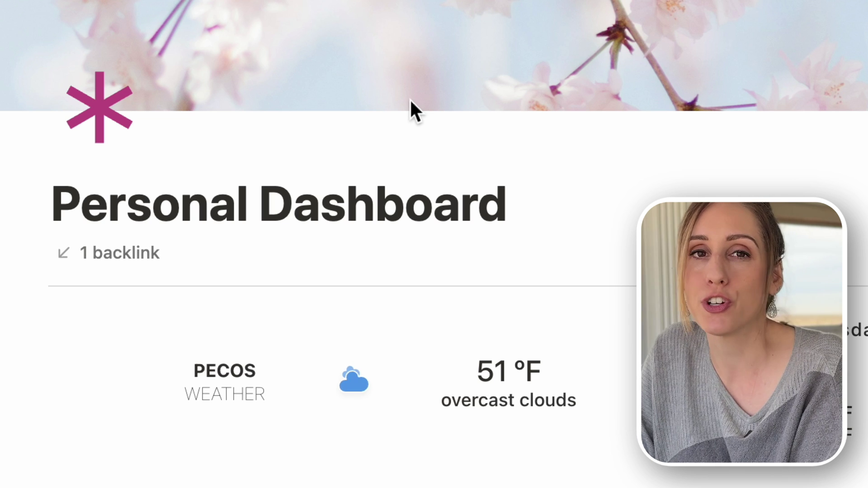
Browse the emoji and icon choices for the Personal Dashboard's page icon
left_click(118, 112)
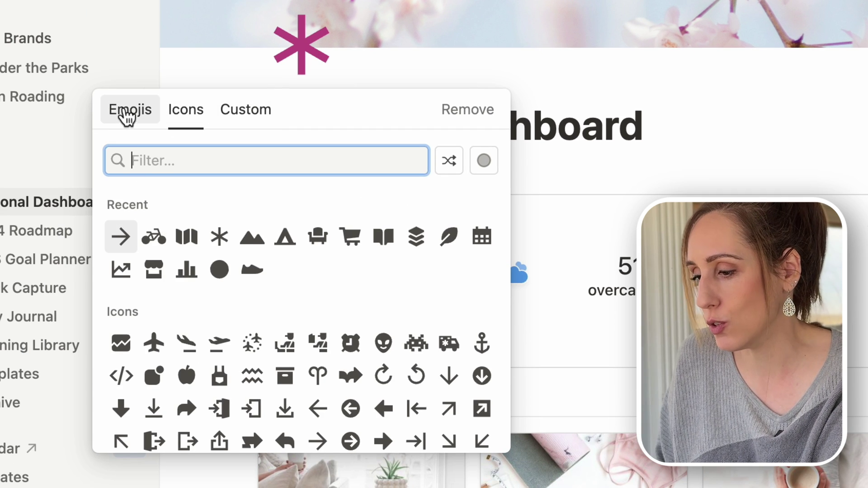
left_click(128, 114)
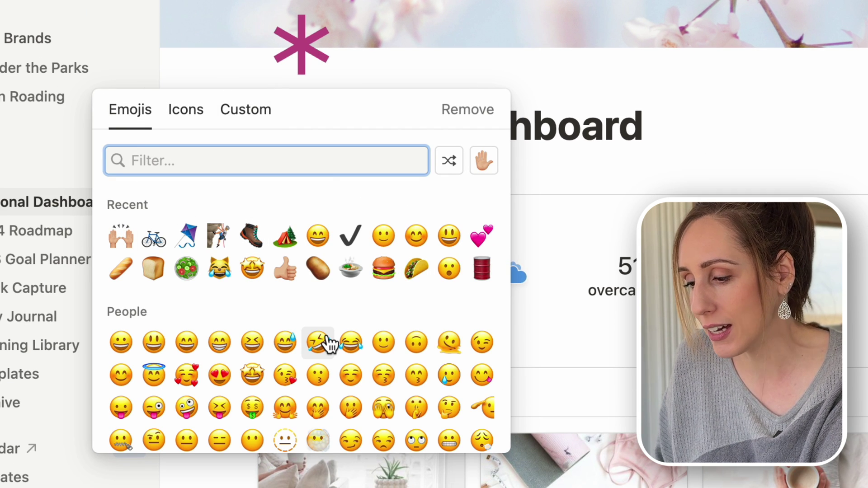
left_click(199, 121)
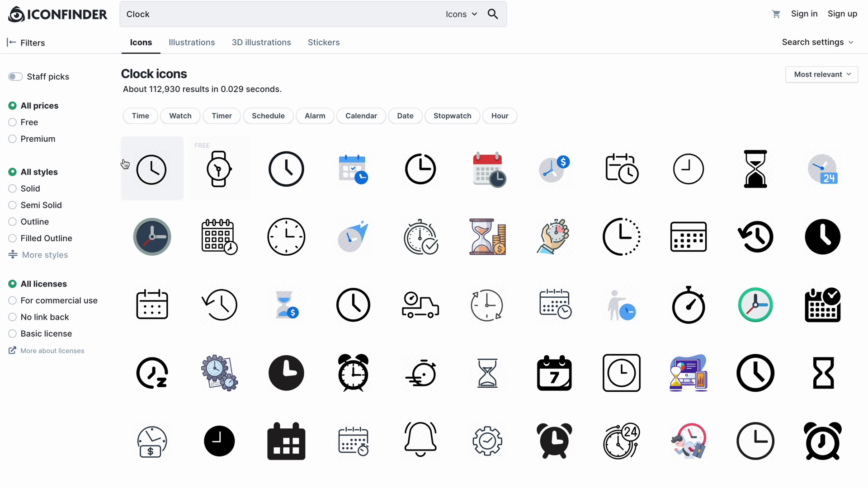
Switch to Iconfinder and open the free Ionicons clock icon's image in a new tab
left_click(13, 122)
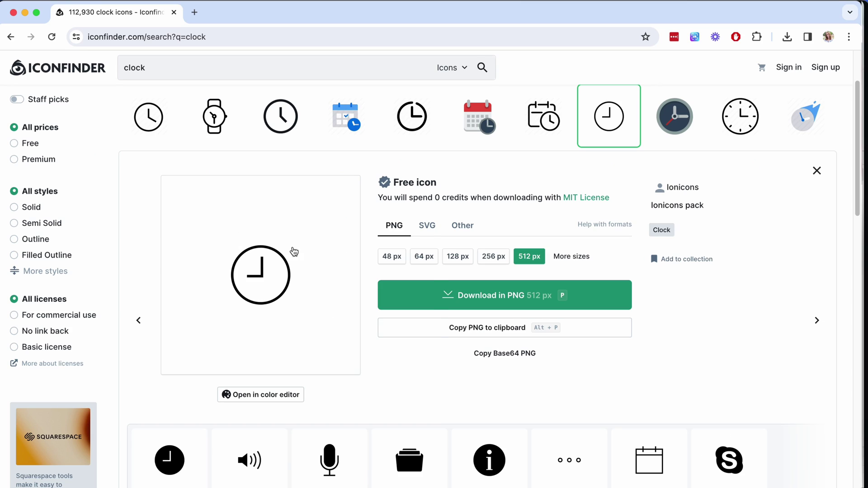
right_click(293, 252)
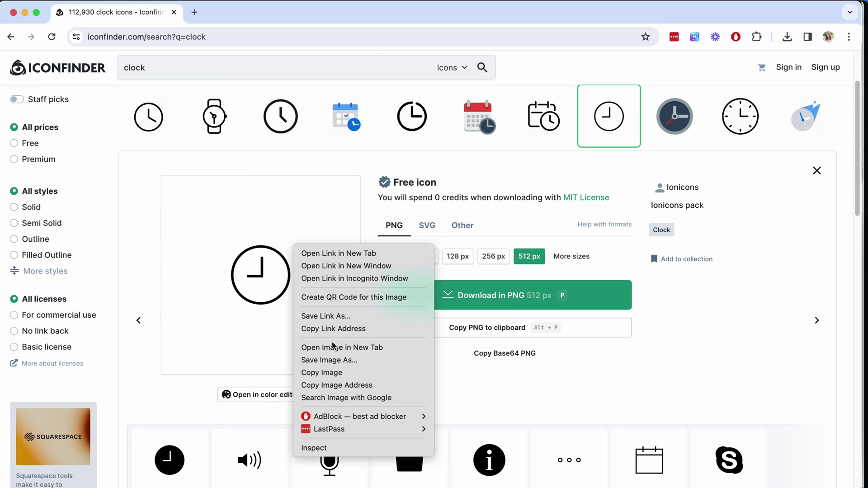
left_click(336, 352)
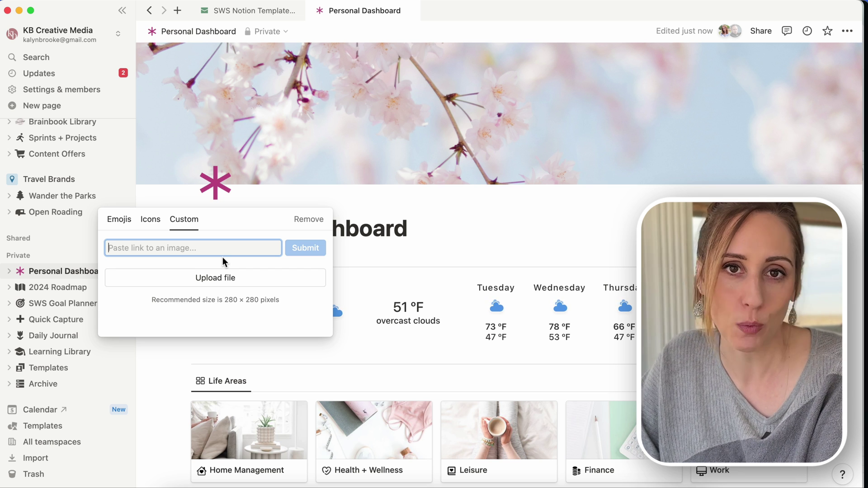
key("Escape")
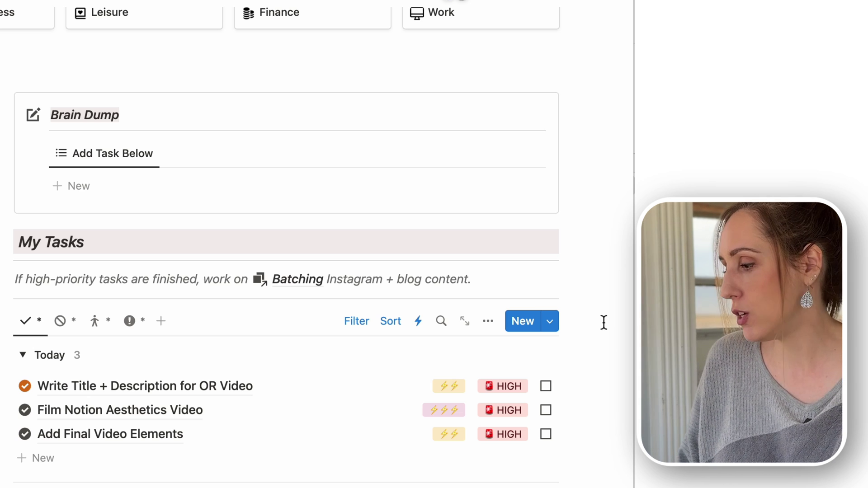
View the All Tasks database templates and the options of the default Quick Capture template, leaving them as they are
left_click(551, 320)
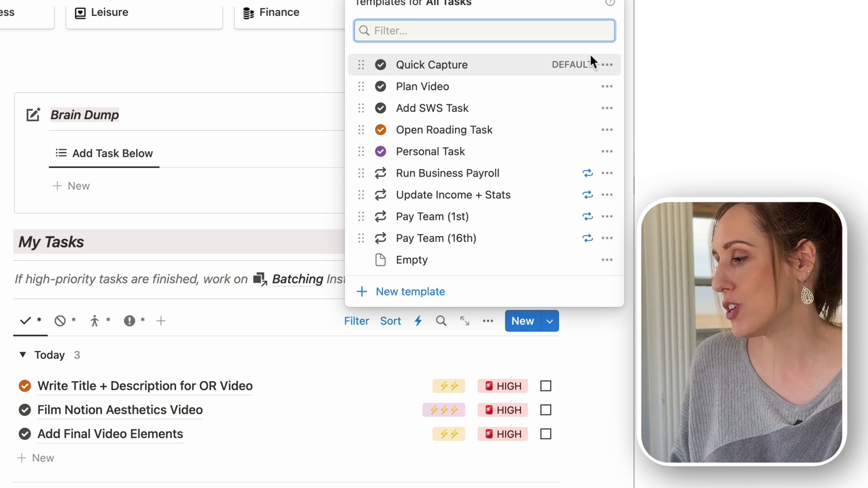
left_click(608, 66)
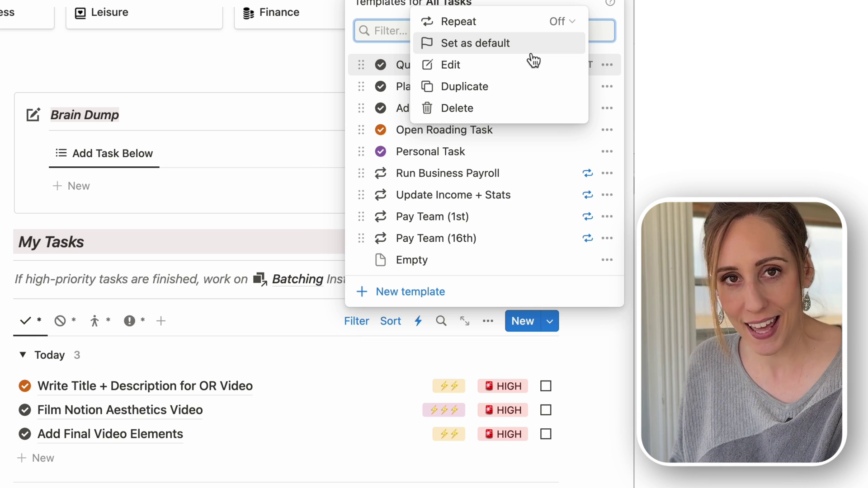
key("Up")
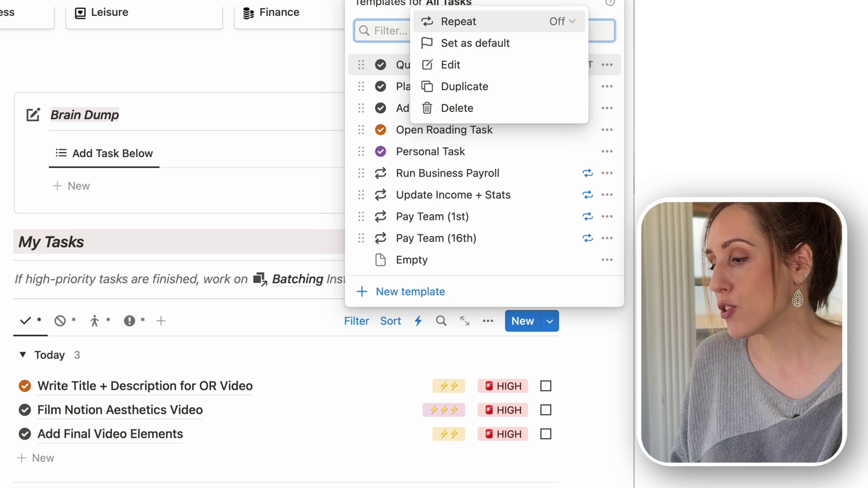
key("Up")
key("Escape")
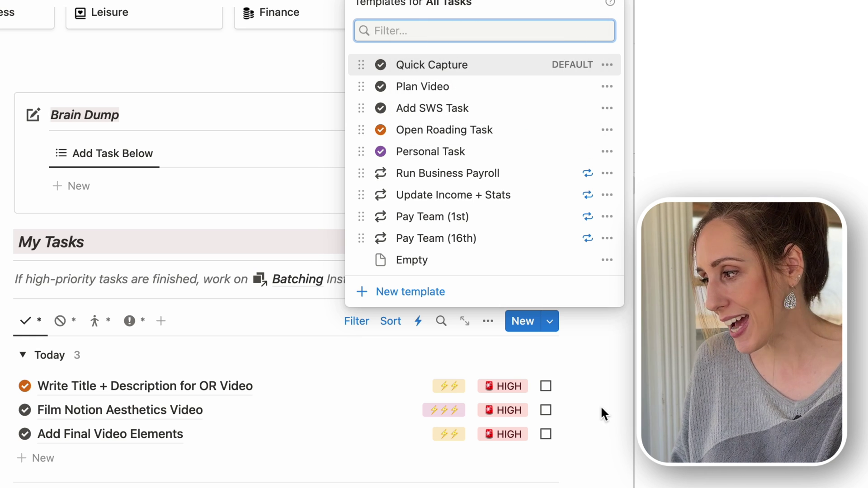
left_click(289, 71)
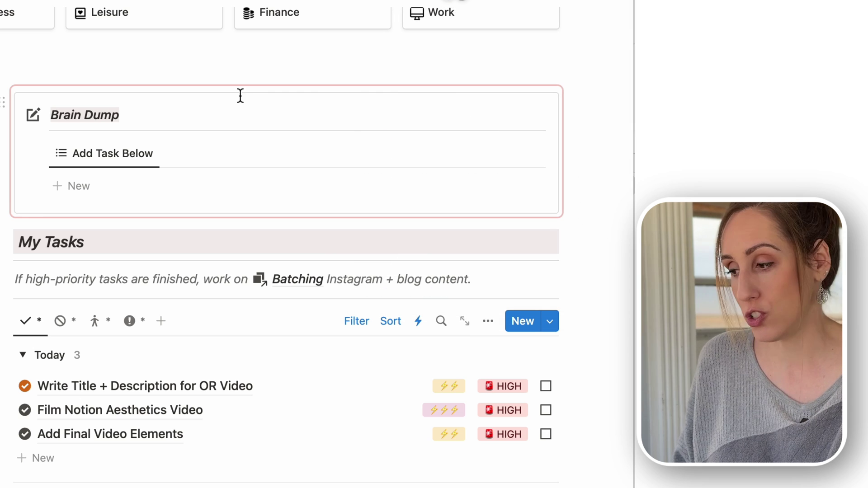
Add a new task to the Brain Dump list from the Quick Capture template, open it, and close its page
left_click(79, 190)
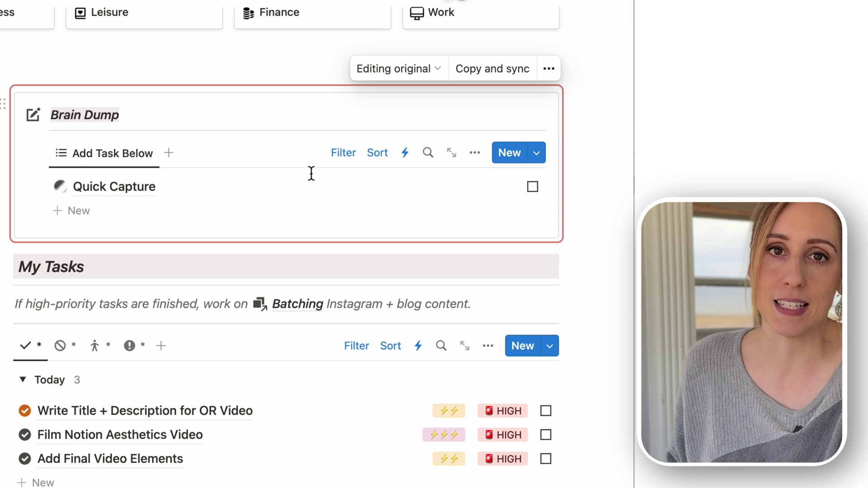
left_click(173, 190)
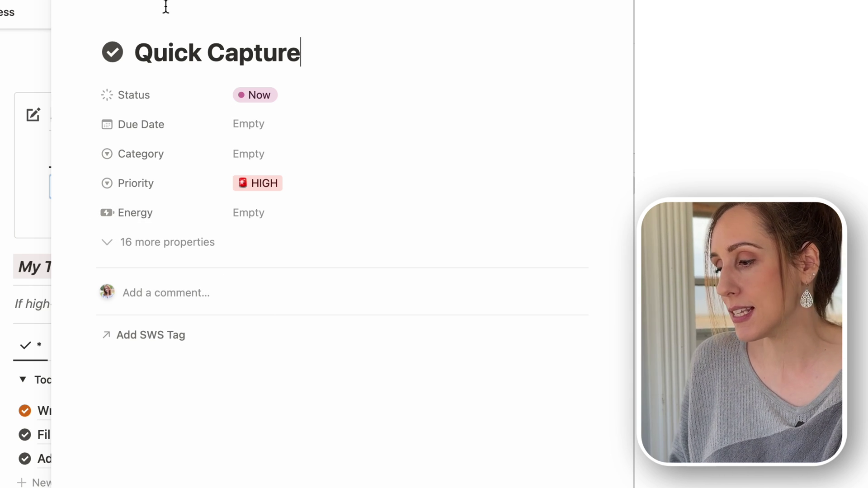
left_click(77, 3)
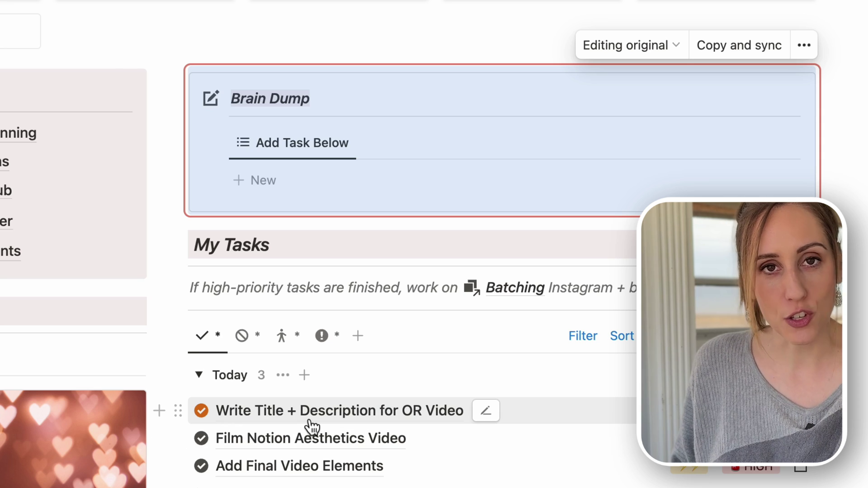
Open the "Write Title + Description for OR Video" task, view the icon choices for its Due Date property, and close the task
left_click(310, 425)
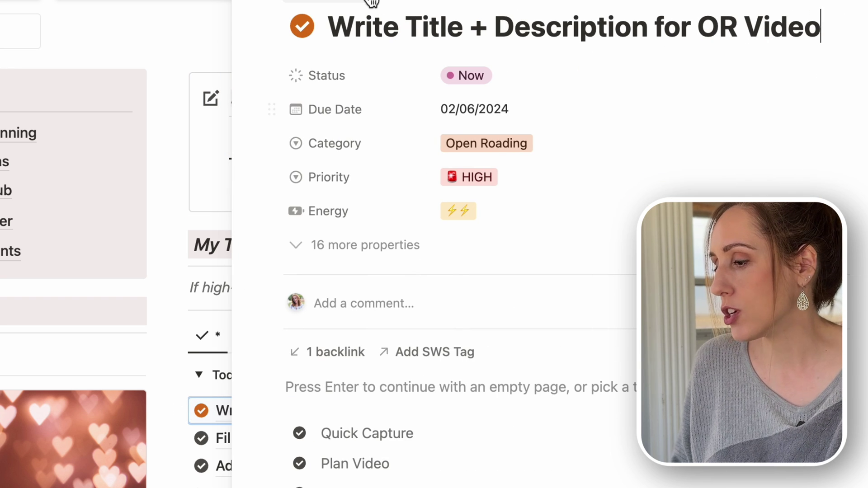
left_click(344, 130)
left_click(337, 144)
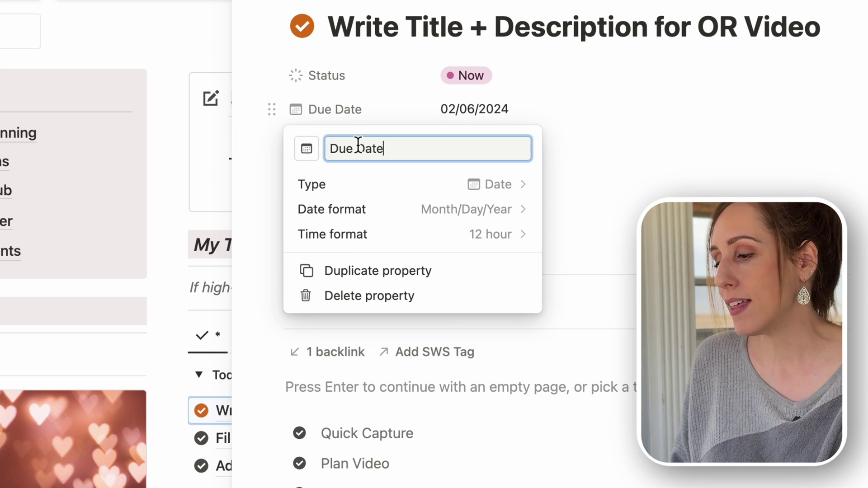
left_click(307, 149)
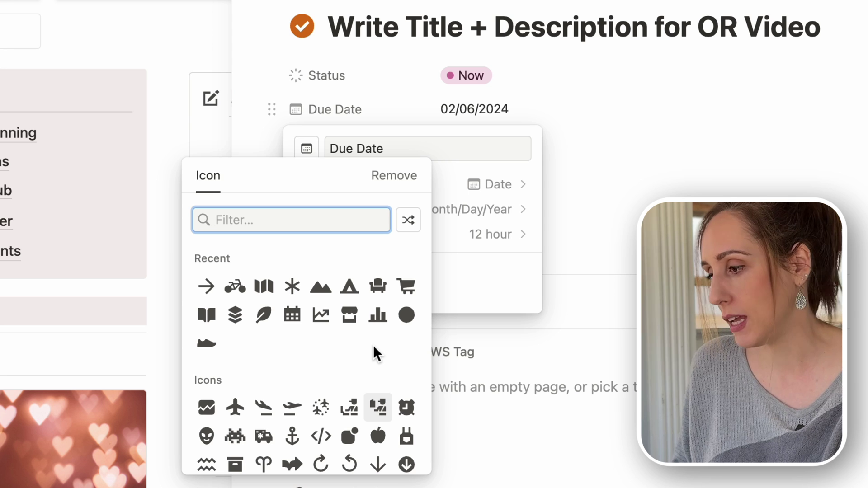
left_click(755, 76)
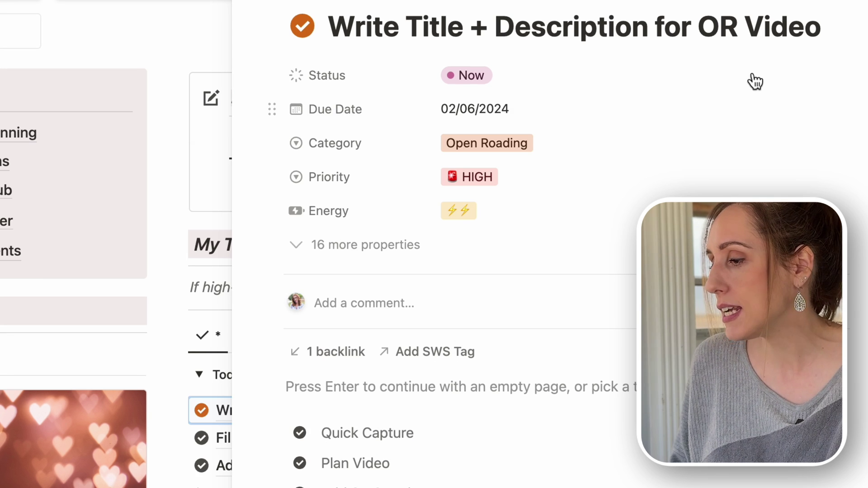
key("Escape")
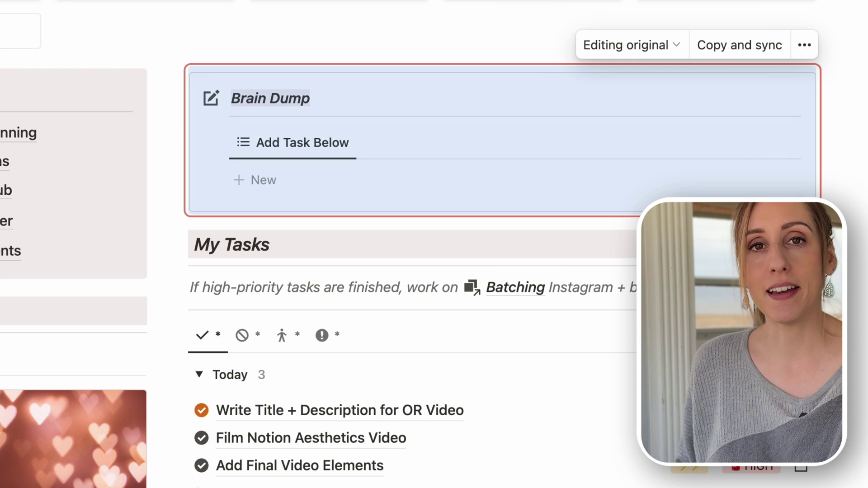
Clear the name of the My Tasks list view with the crossed-circle icon, and restore its name to *
scroll(290, 178, "down", 5)
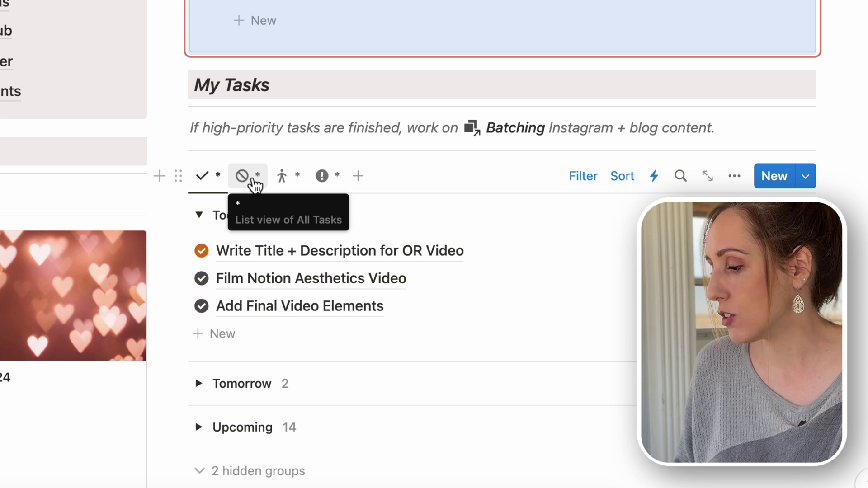
left_click(244, 179)
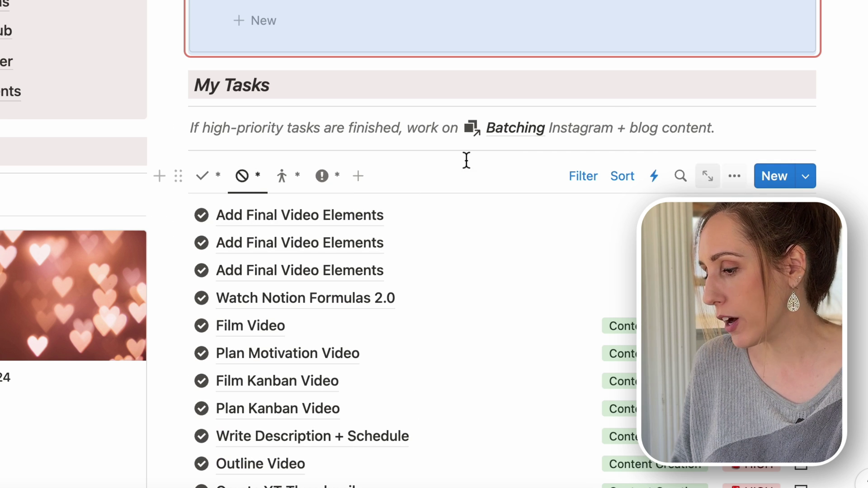
left_click(242, 175)
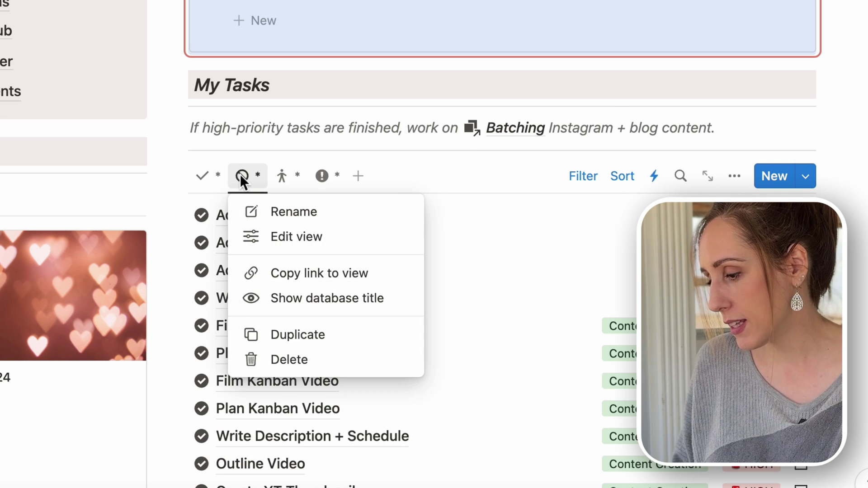
left_click(273, 214)
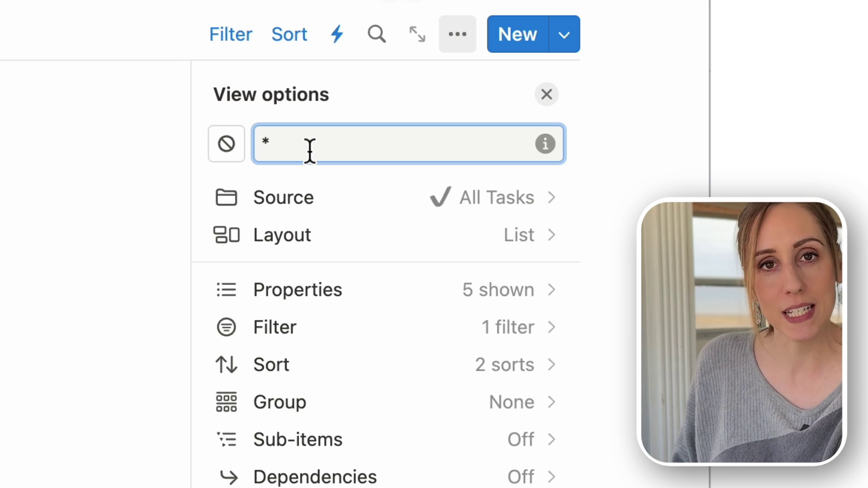
key("BackSpace")
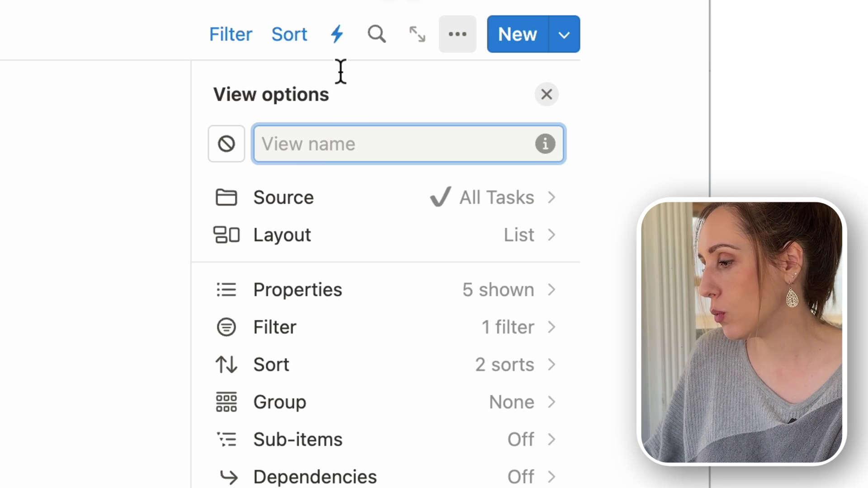
left_click(380, 88)
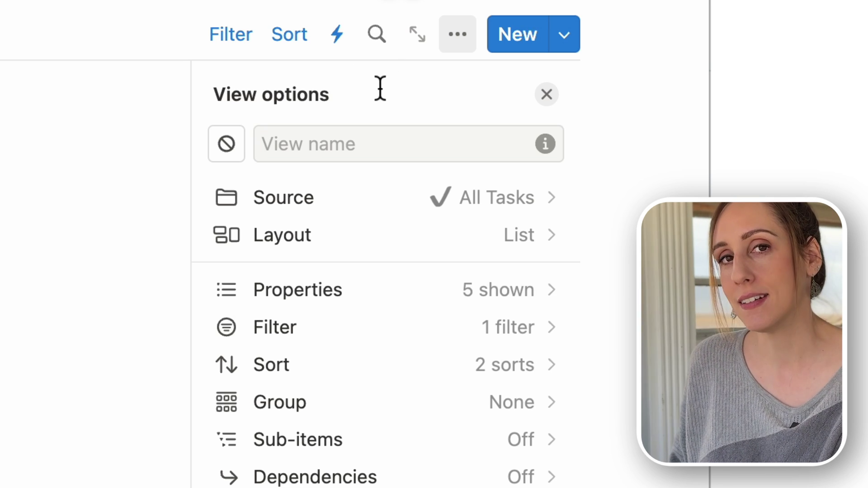
left_click(339, 136)
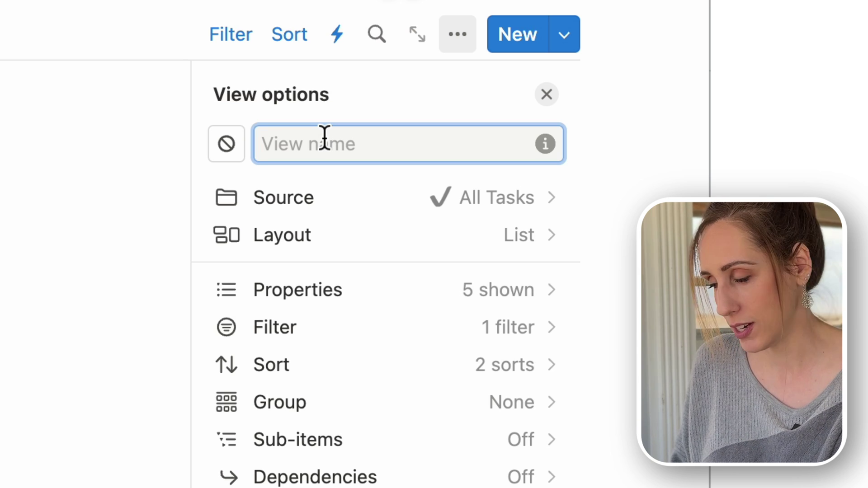
left_click(680, 30)
Look over the Personal Dashboard's view names from the page header to the Education and Workouts sections
scroll(537, 201, "up", 5)
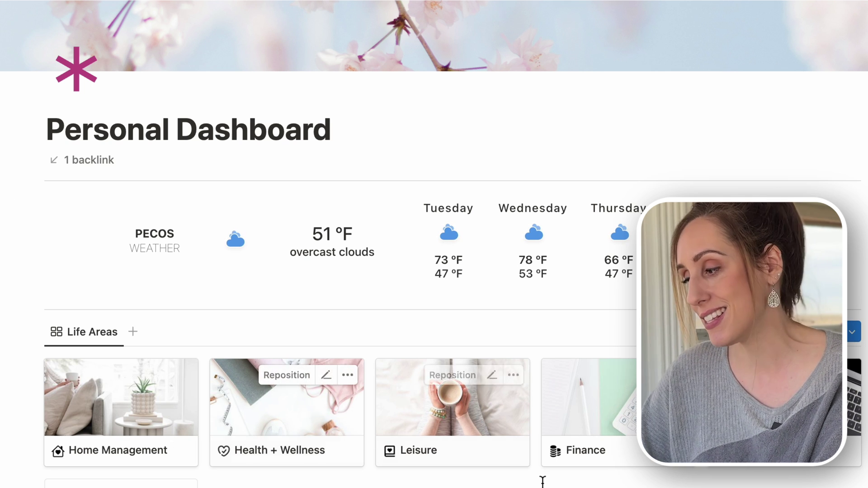
scroll(544, 479, "down", 4)
scroll(330, 213, "down", 10)
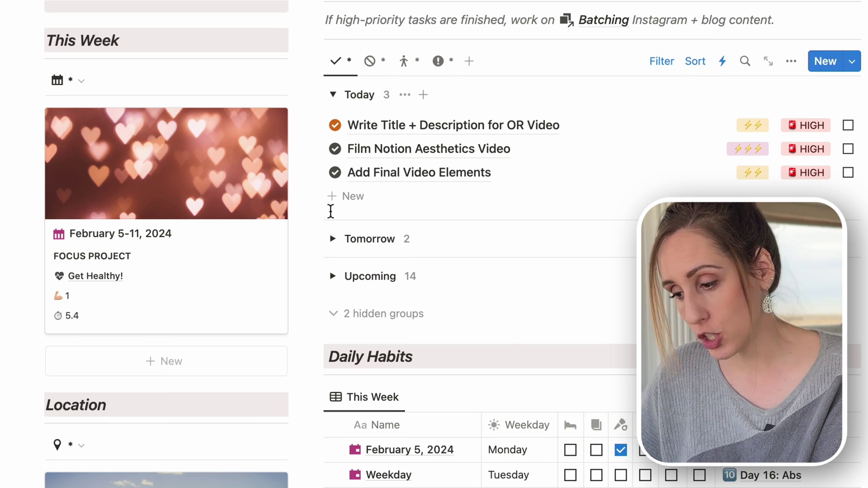
scroll(170, 257, "down", 10)
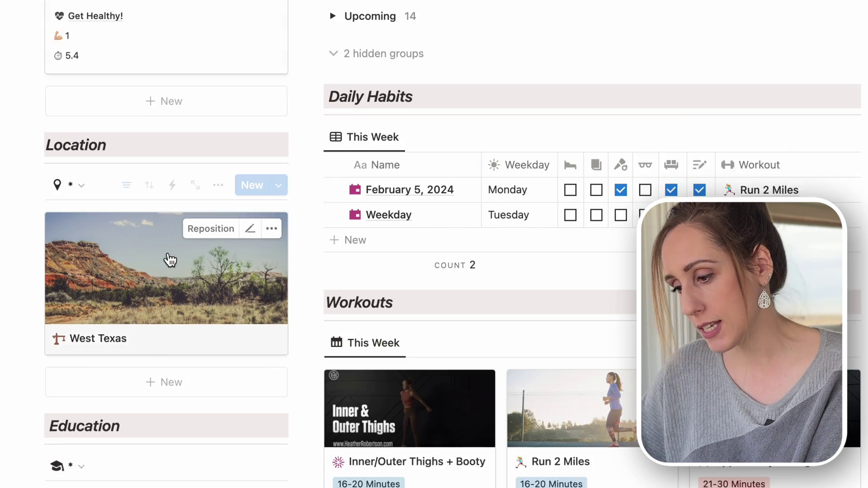
scroll(170, 260, "down", 2)
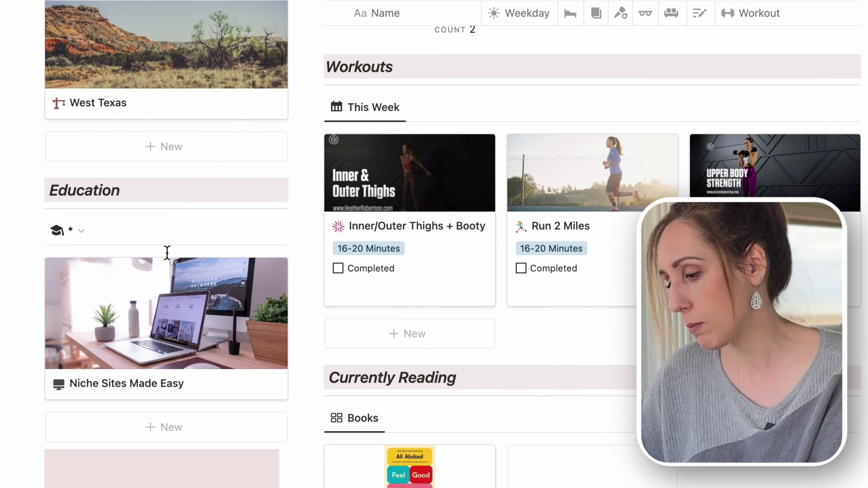
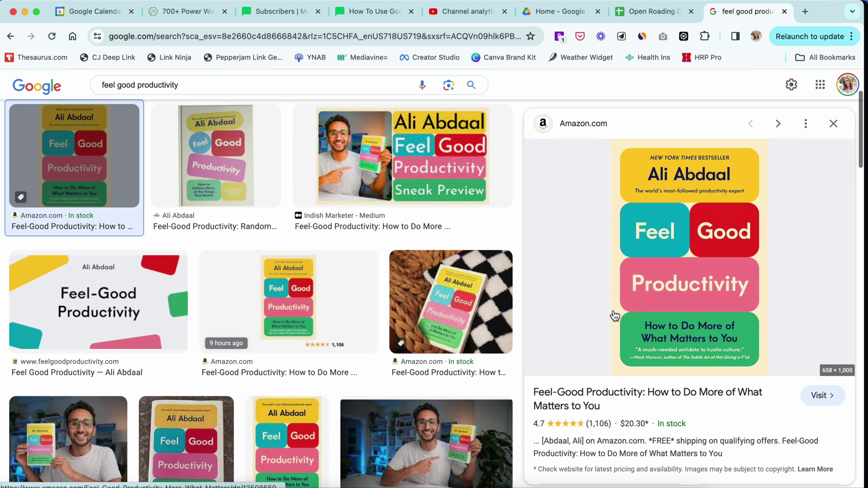
Copy the image address of the Amazon Feel-Good Productivity book cover from the Google results and switch to Notion
right_click(722, 275)
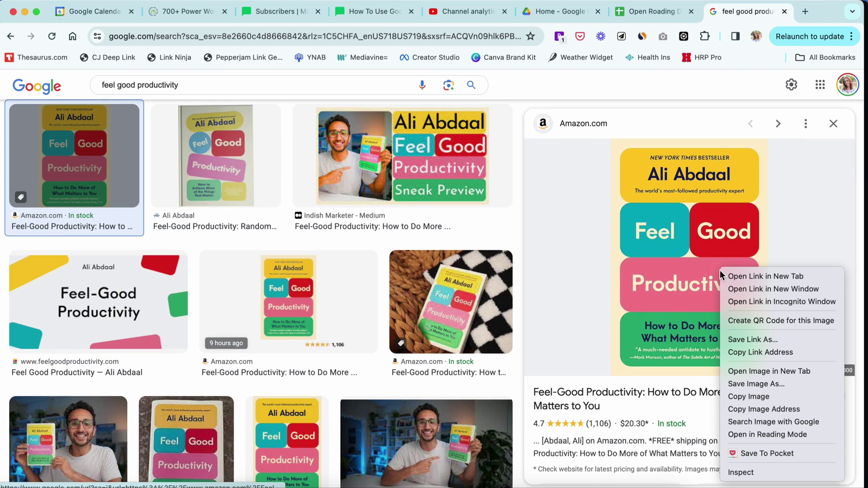
left_click(765, 410)
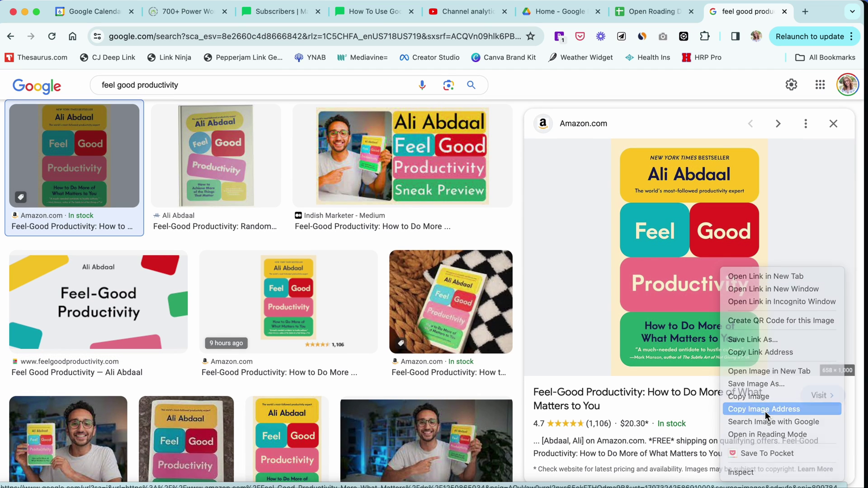
left_click(395, 485)
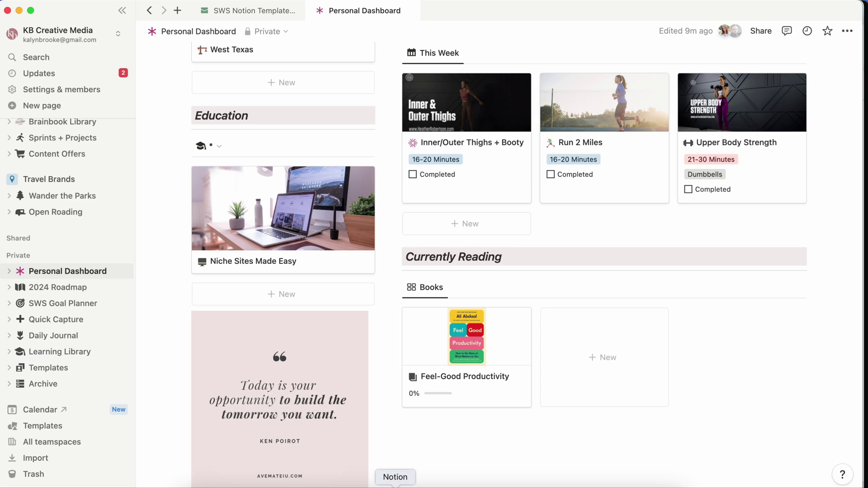
Open the Feel-Good Productivity book page and set its cover from the copied image link
left_click(497, 352)
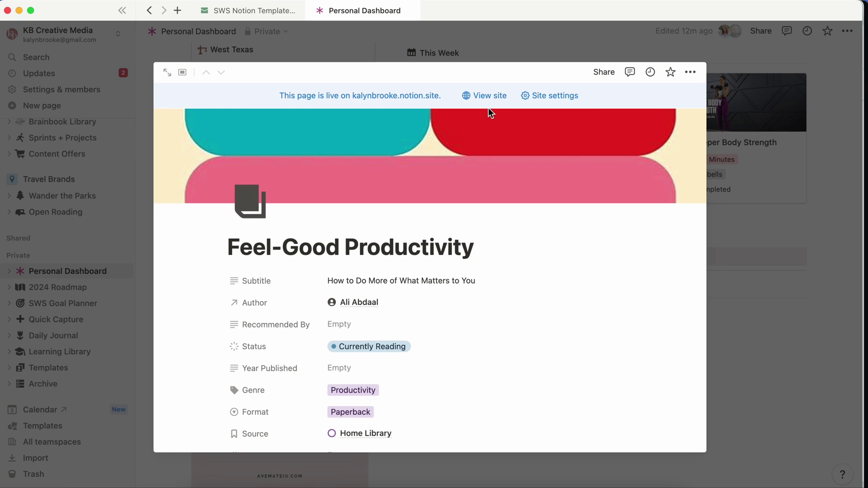
left_click(543, 124)
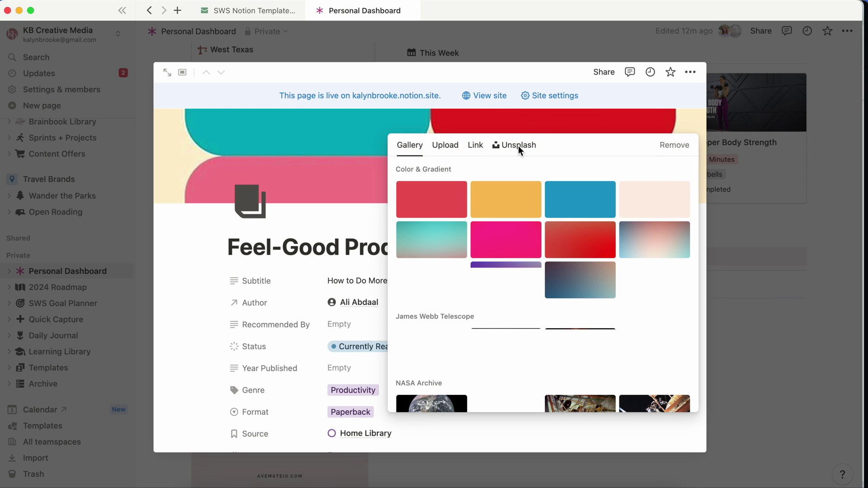
left_click(475, 145)
key("cmd+v")
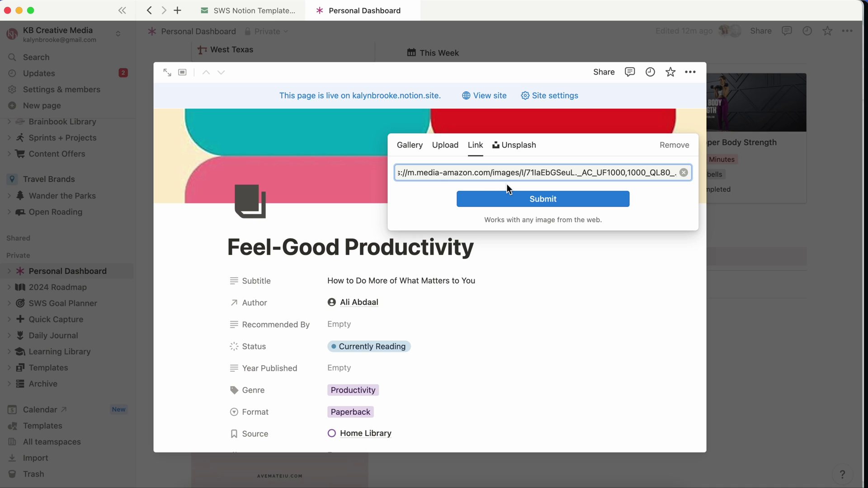
left_click(507, 198)
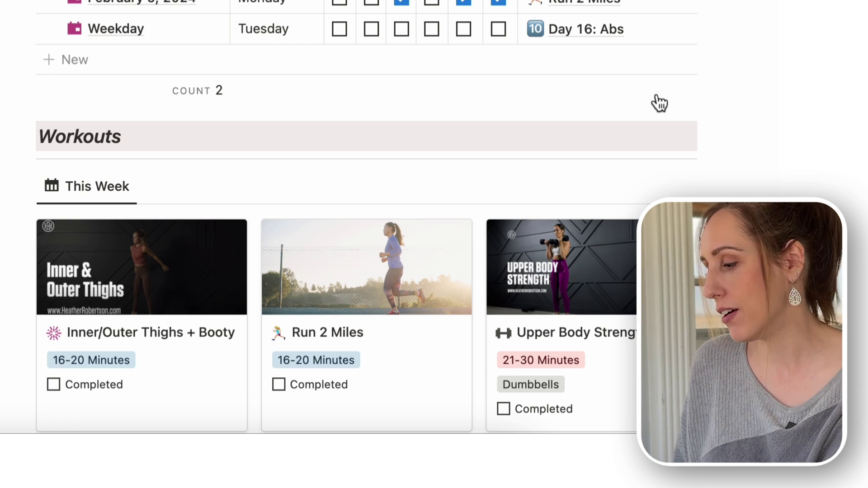
Show the database title in the Workouts gallery's layout options, hide it again, and close the view options
left_click(685, 186)
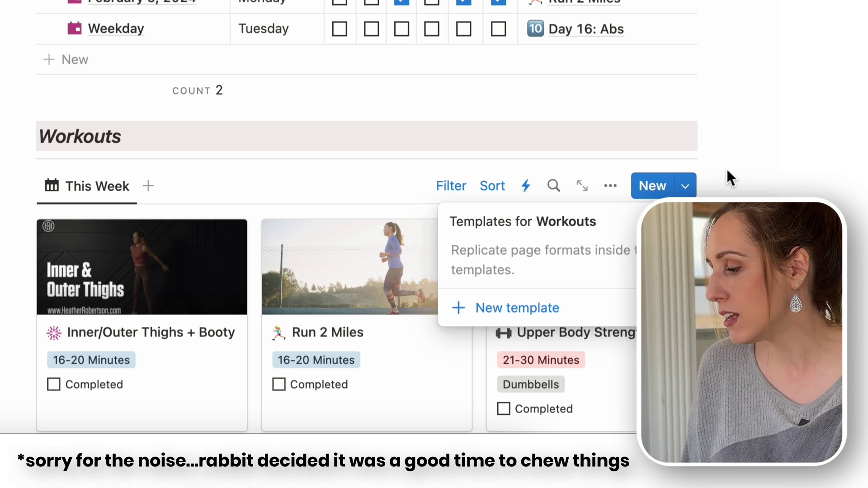
left_click(610, 186)
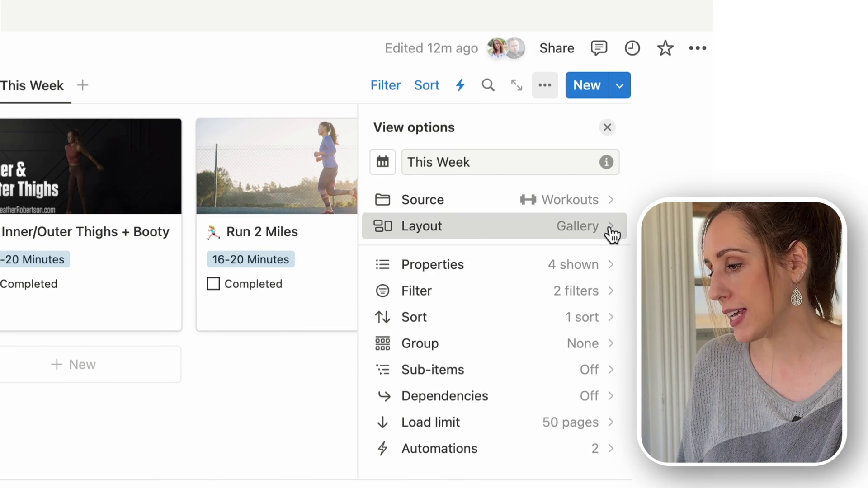
left_click(608, 226)
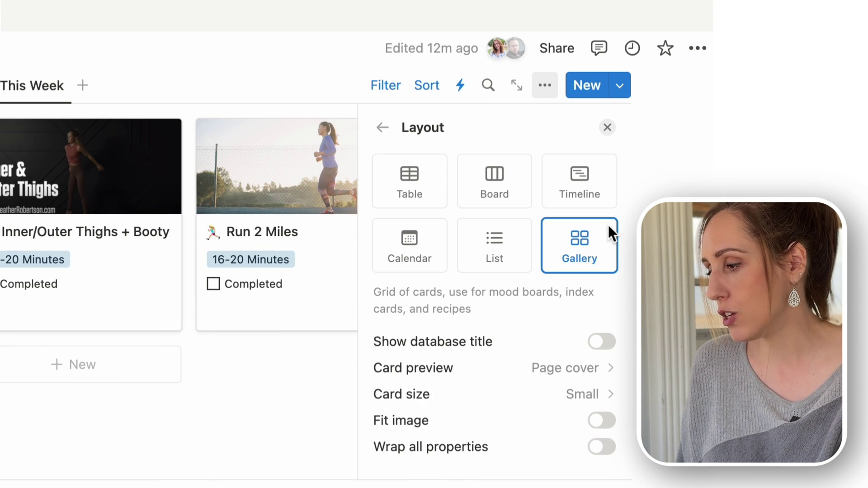
left_click(601, 342)
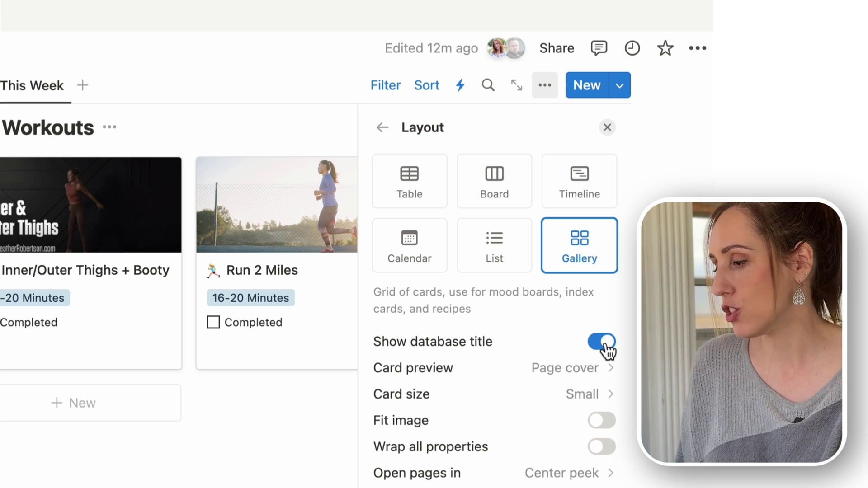
left_click(606, 346)
left_click(608, 129)
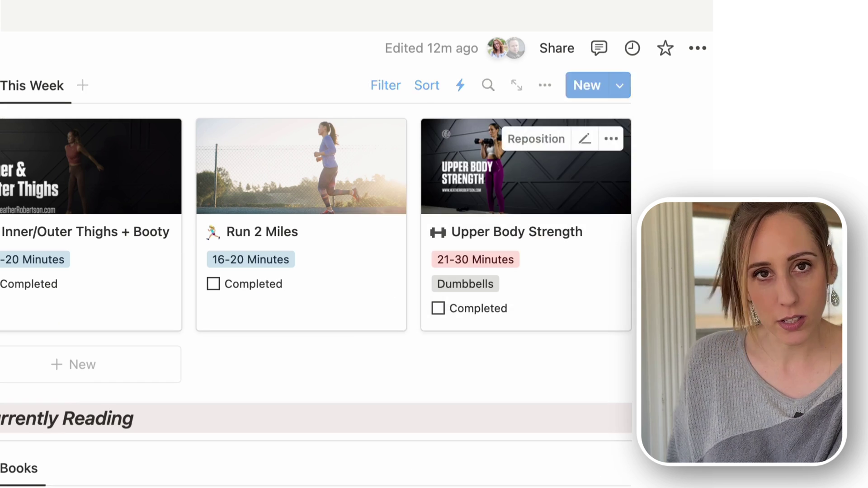
View the color choices for the My Tasks heading and close them, leaving the heading's color as it is
scroll(839, 181, "up", 10)
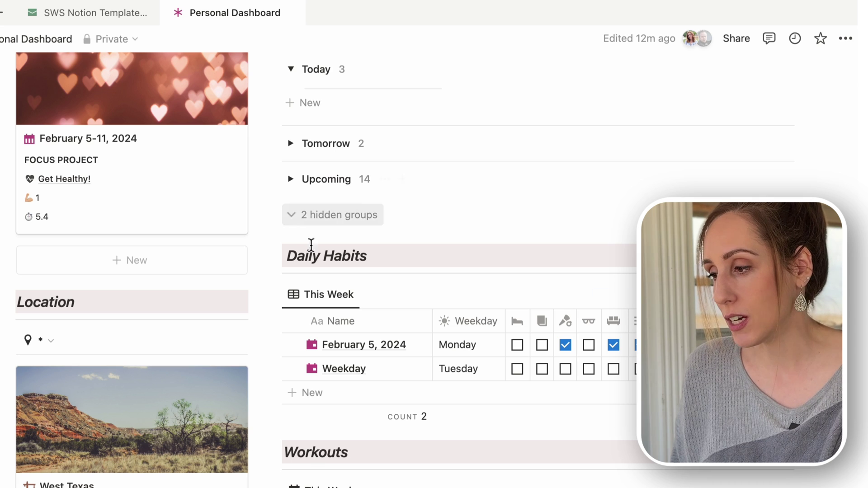
scroll(224, 322, "up", 3)
scroll(221, 314, "up", 15)
scroll(79, 425, "down", 6)
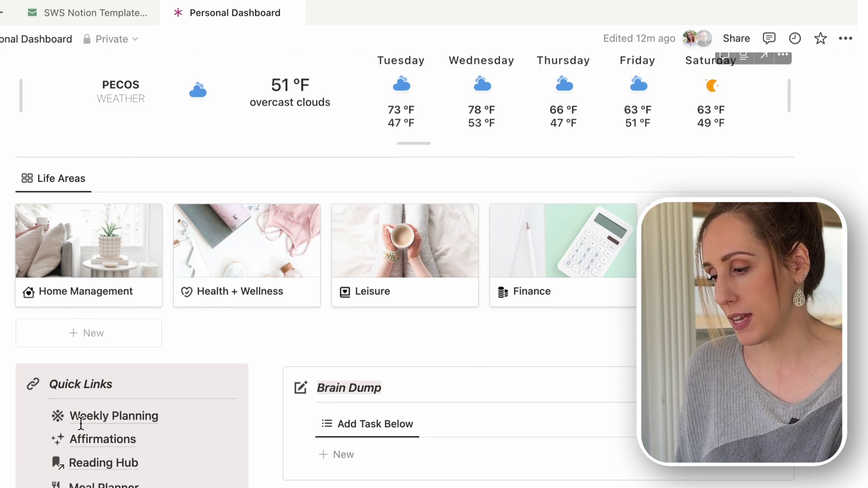
scroll(406, 429, "down", 4)
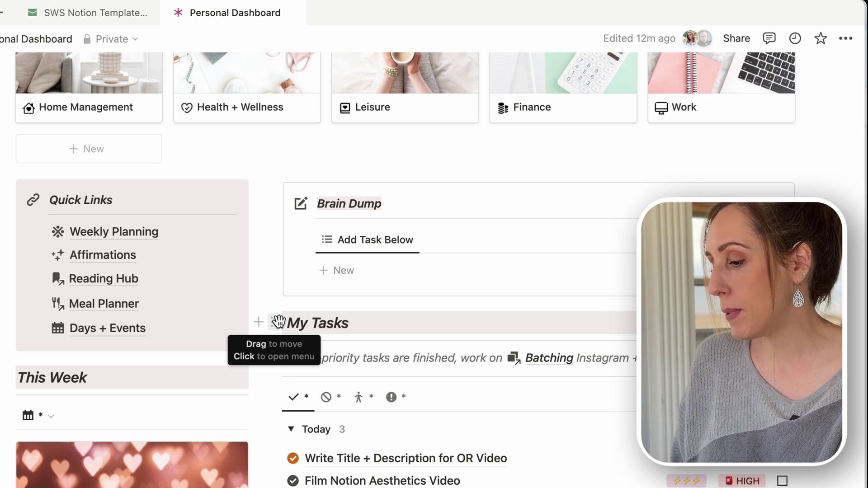
left_click(276, 321)
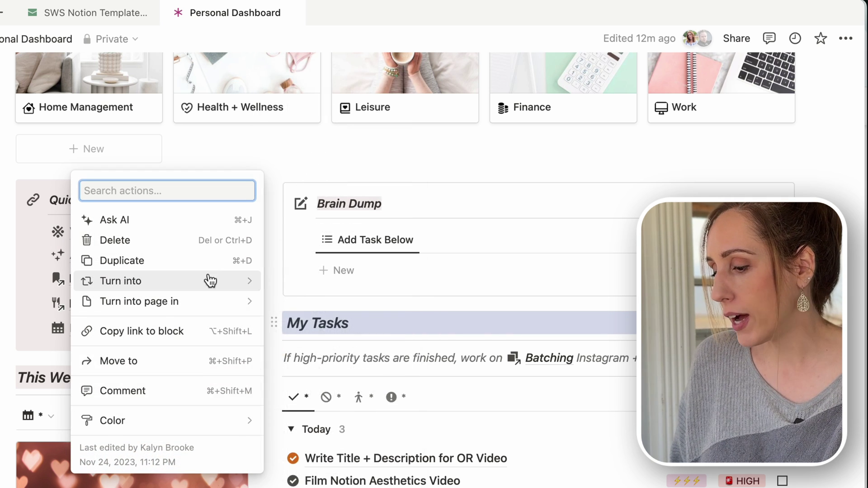
mouse_move(192, 425)
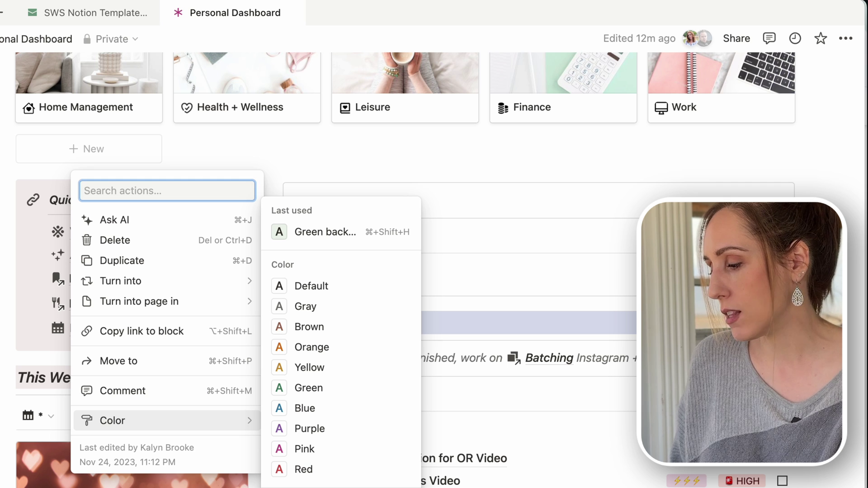
key("Escape")
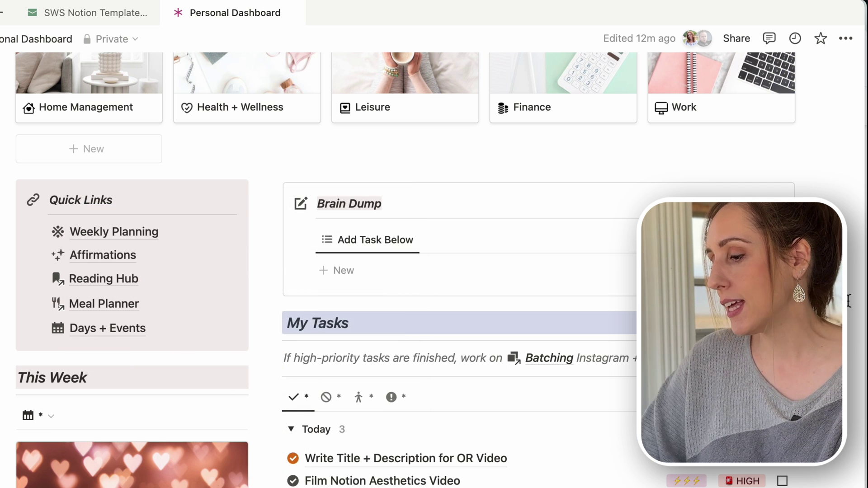
left_click(475, 280)
left_click(856, 350)
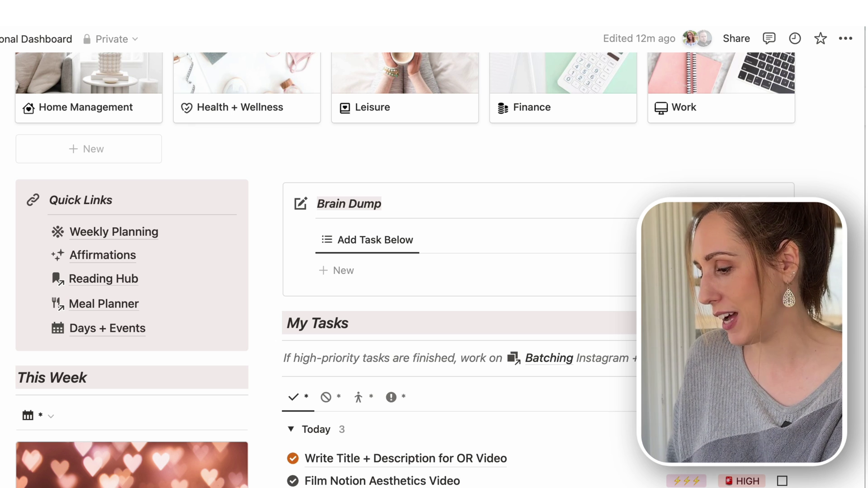
Look over the rest of the dashboard, open the SWS Goal Planner page, and review its Current Sprint and Current Tasks sections
scroll(404, 270, "down", 20)
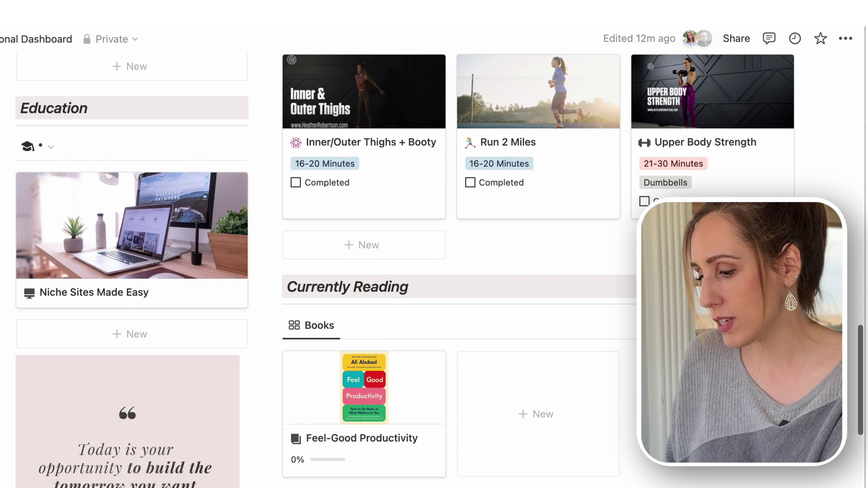
scroll(107, 406, "down", 10)
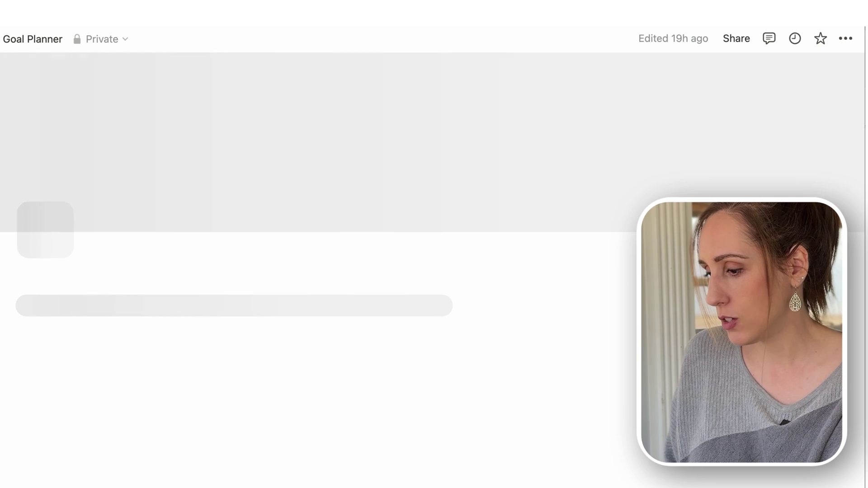
scroll(219, 368, "down", 10)
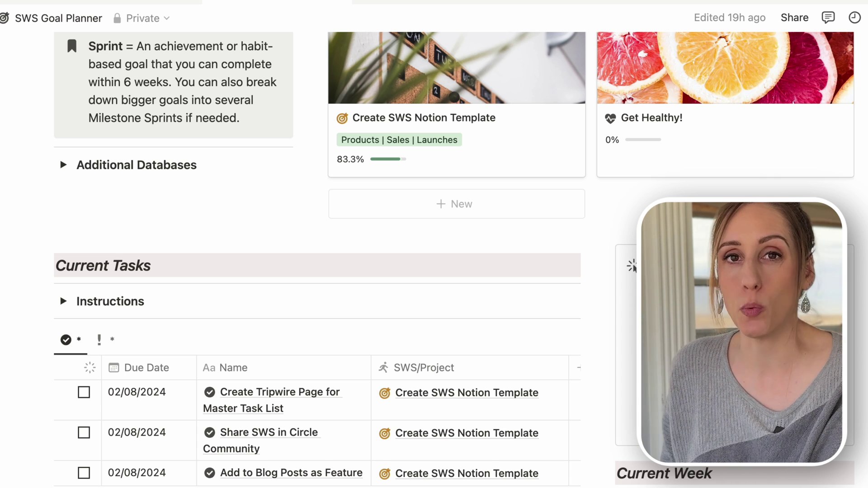
scroll(632, 266, "up", 10)
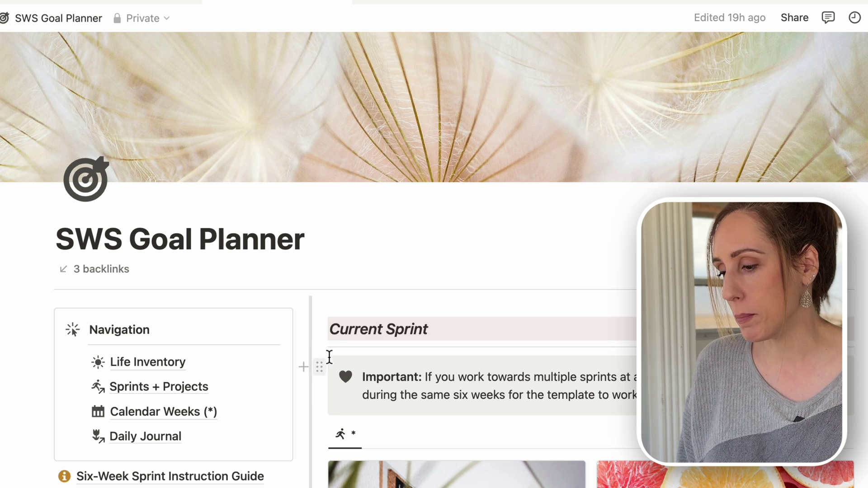
Try moving the Sprint definition callout into a new column beside the Current Sprint section, and undo the move
scroll(338, 341, "down", 5)
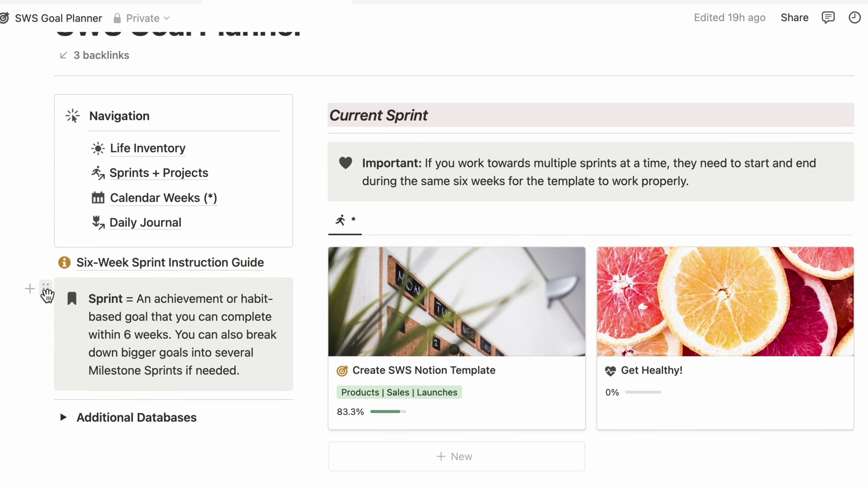
left_click_drag(46, 289, 812, 173)
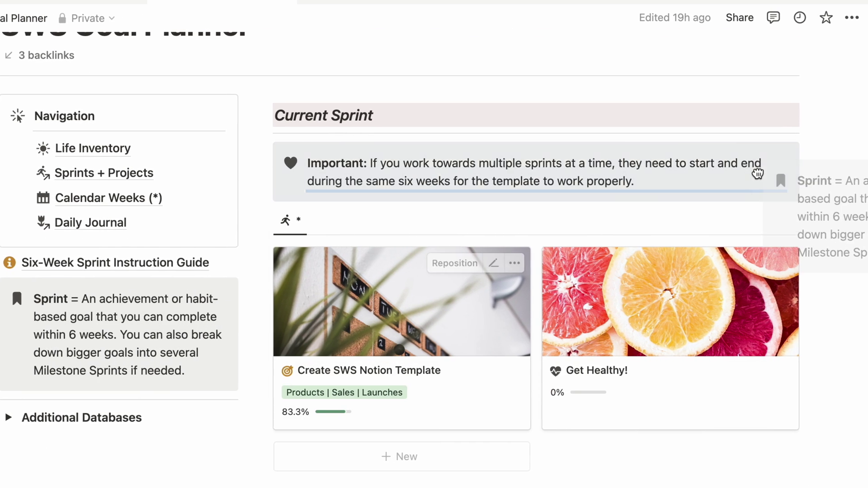
left_click_drag(757, 173, 808, 174)
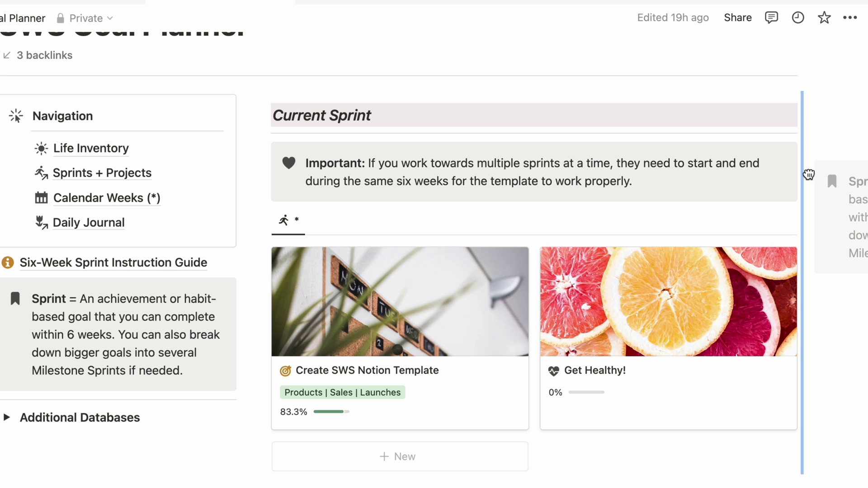
left_click_drag(808, 174, 809, 174)
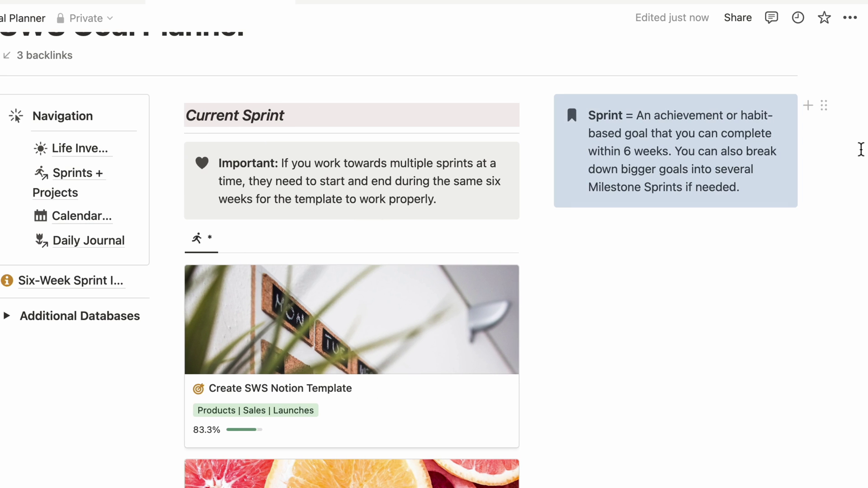
key("ctrl+z")
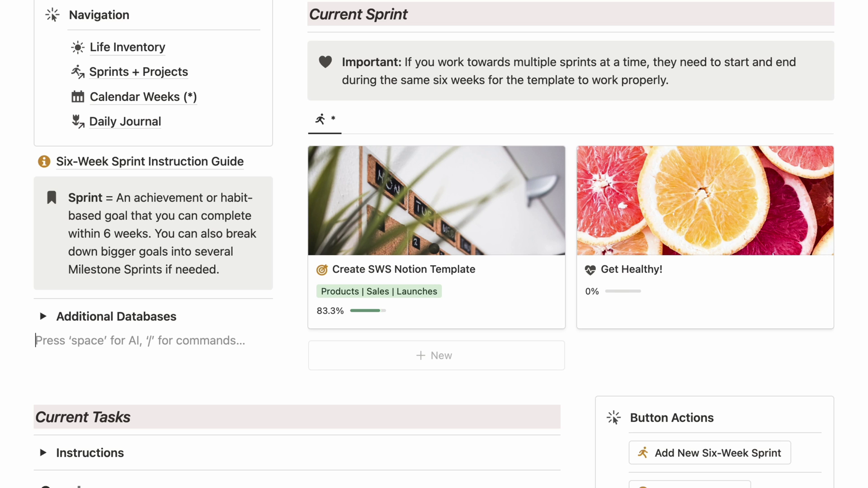
Try a 3 columns block below the Additional Databases toggle, undo it, and clear the leftover command text
type("/")
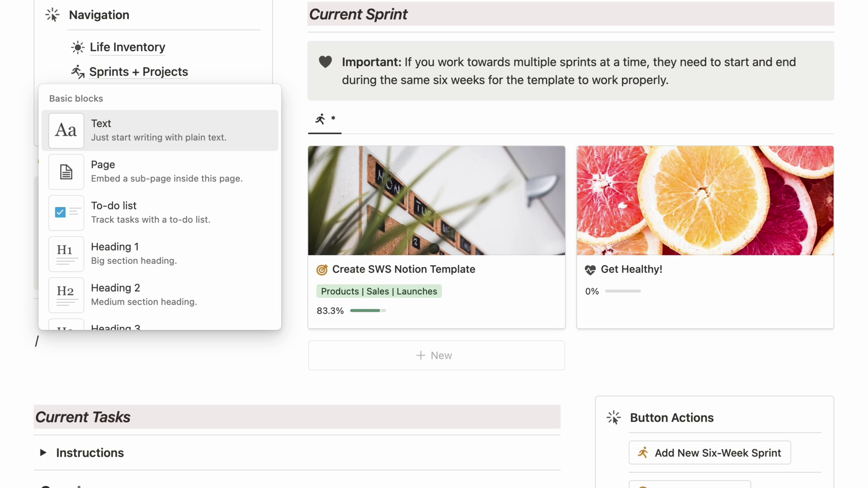
type("3 c")
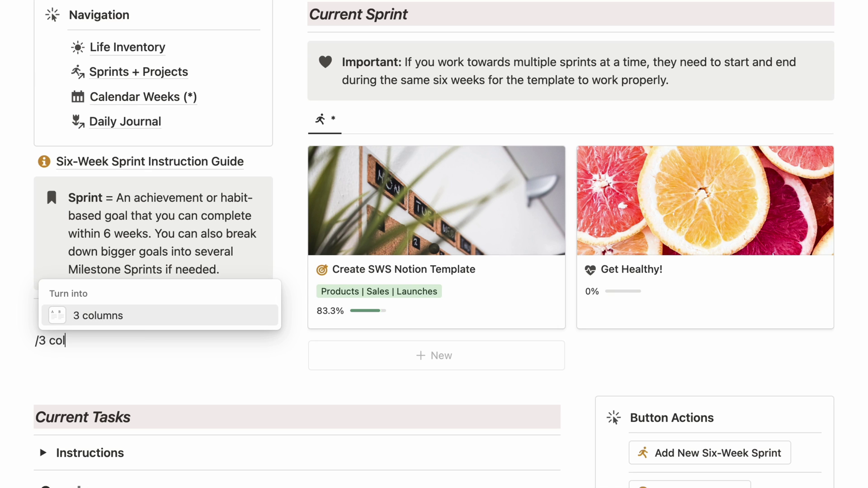
type("ol")
left_click(96, 316)
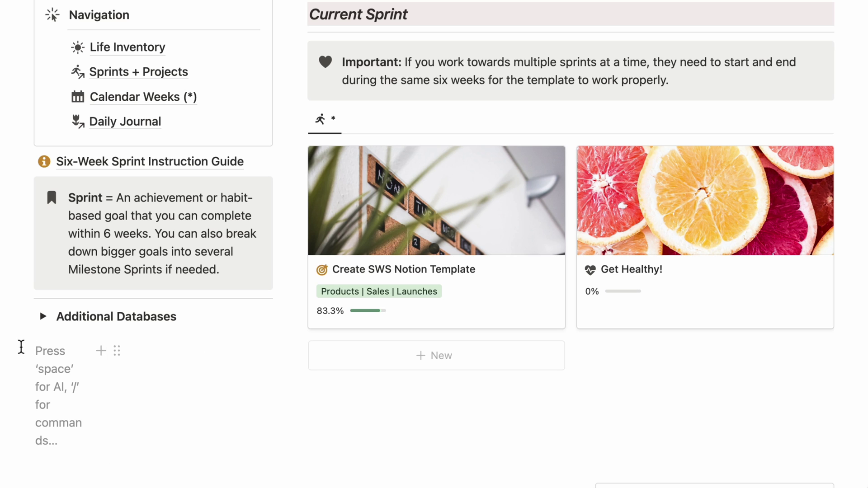
key("ctrl+z")
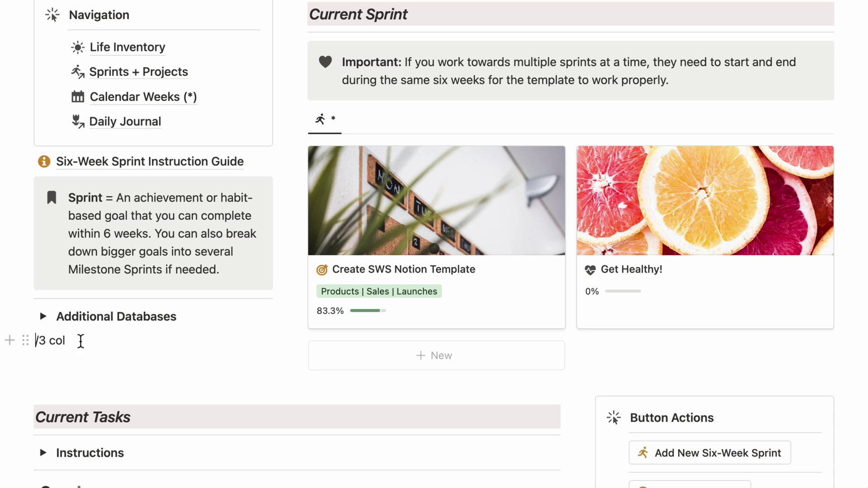
key("BackSpace")
key("BackSpace")
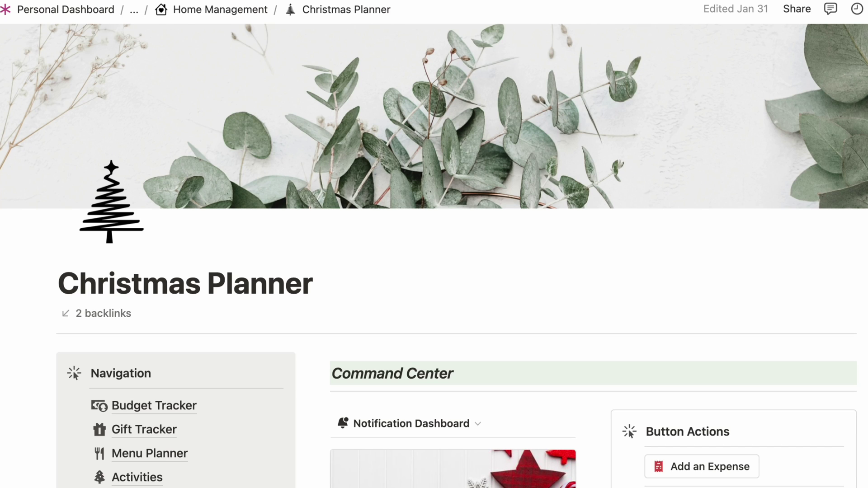
Look over the Christmas Planner page's column layout, from the Navigation and Command Center sections to the To Do List
scroll(322, 389, "down", 3)
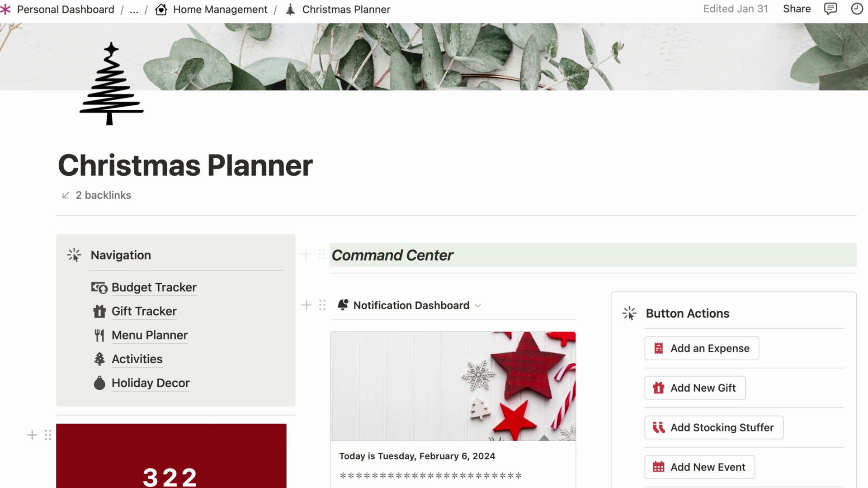
scroll(535, 465, "up", 2)
scroll(568, 456, "down", 4)
scroll(676, 294, "down", 3)
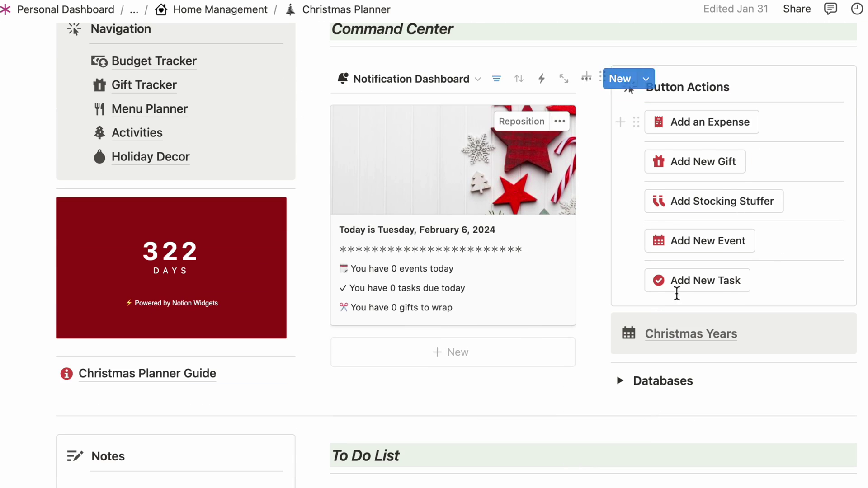
scroll(602, 157, "up", 5)
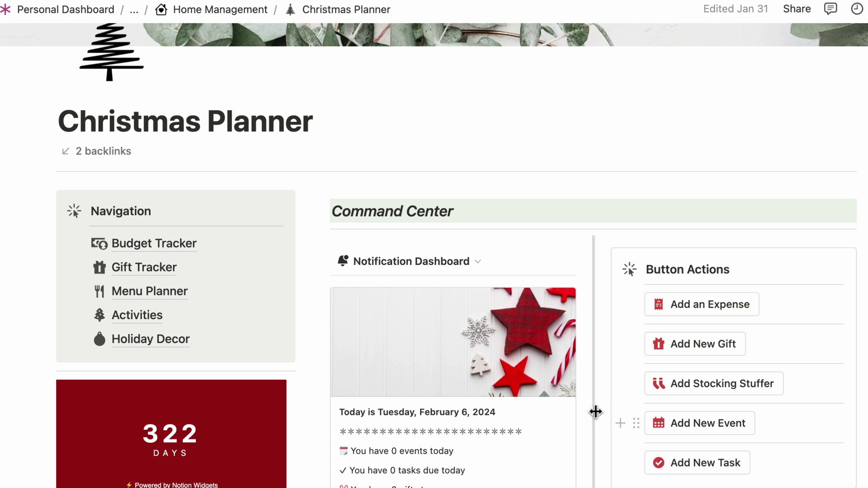
scroll(595, 411, "down", 6)
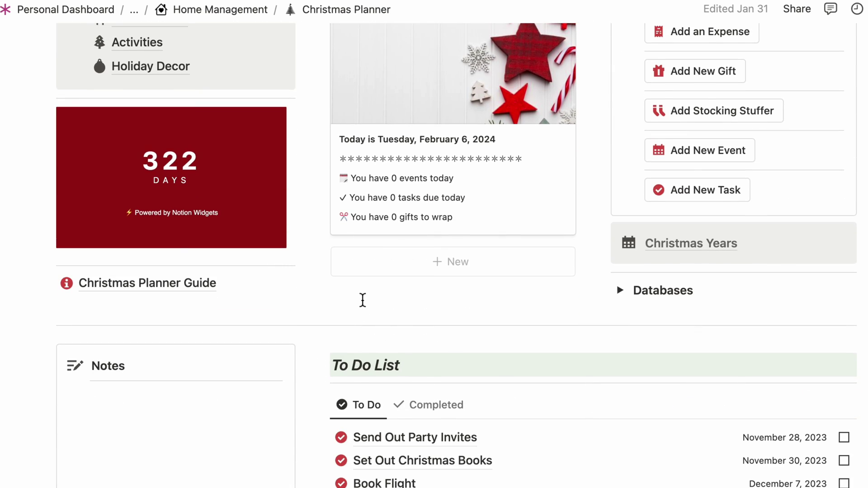
Try inserting a 2-column block in the empty line below the Notification Dashboard gallery
left_click(363, 300)
scroll(363, 300, "up", 3)
type("/")
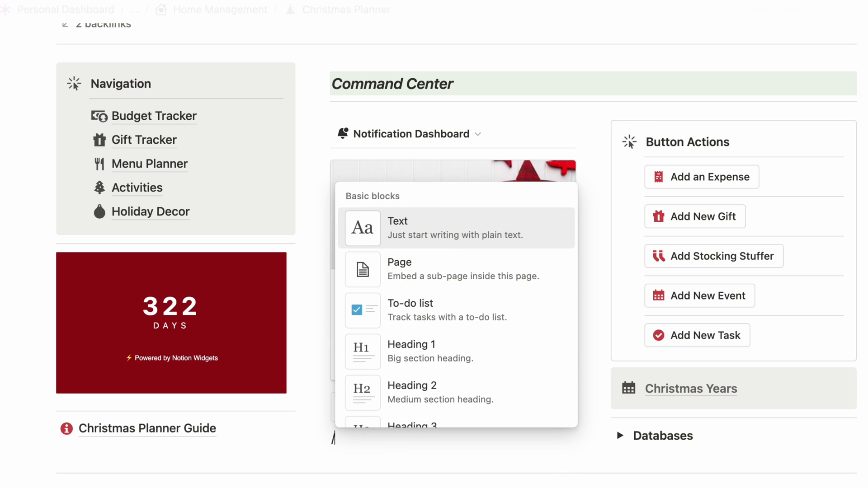
type("2")
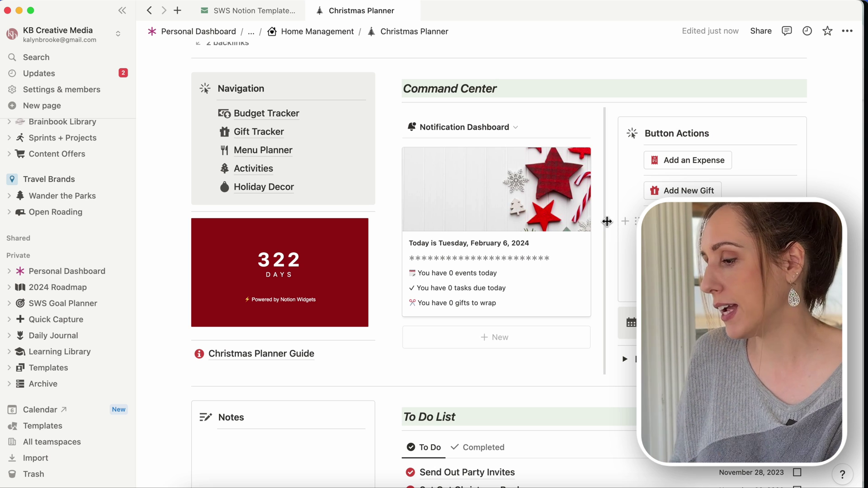
Widen the Notification Dashboard column slightly by shifting its divider with the Button Actions column
left_click_drag(606, 222, 613, 203)
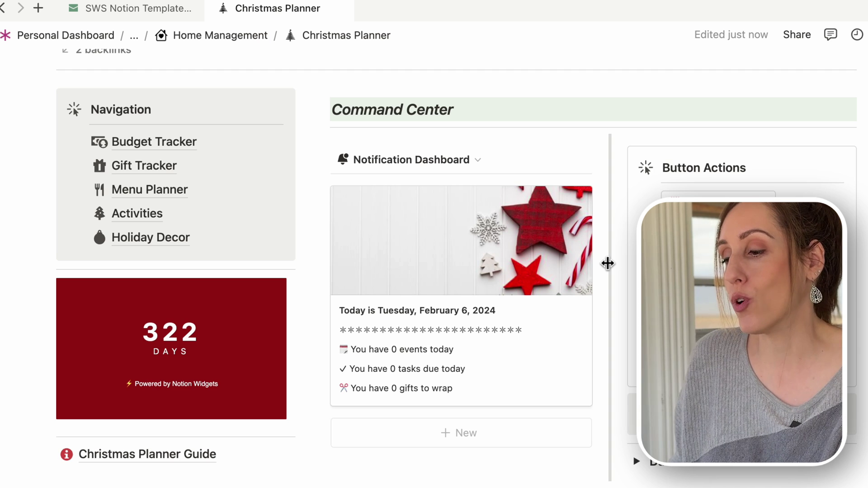
Insert a callout below the Navigation callout, view its icon choices, and place the cursor in its text
scroll(608, 264, "up", 5)
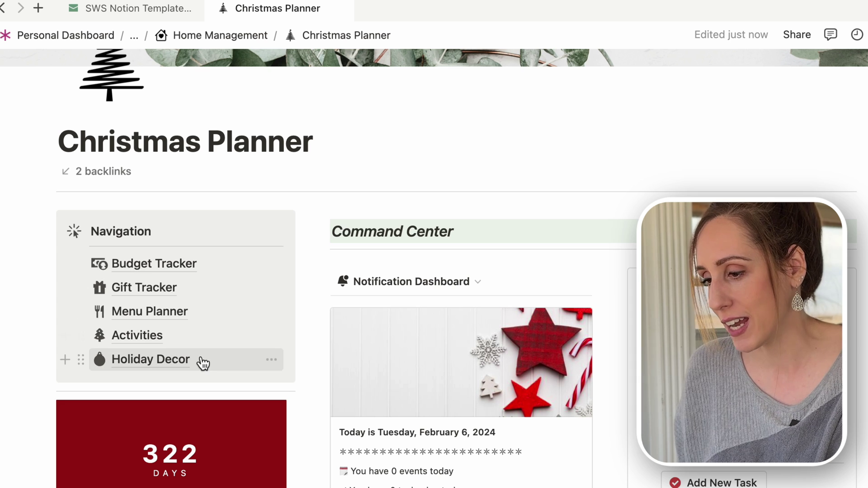
left_click(31, 222)
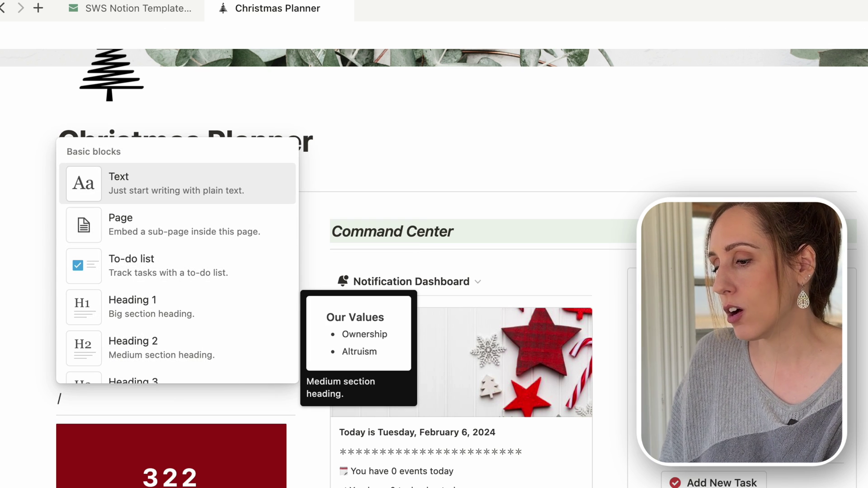
type("/call")
left_click(120, 360)
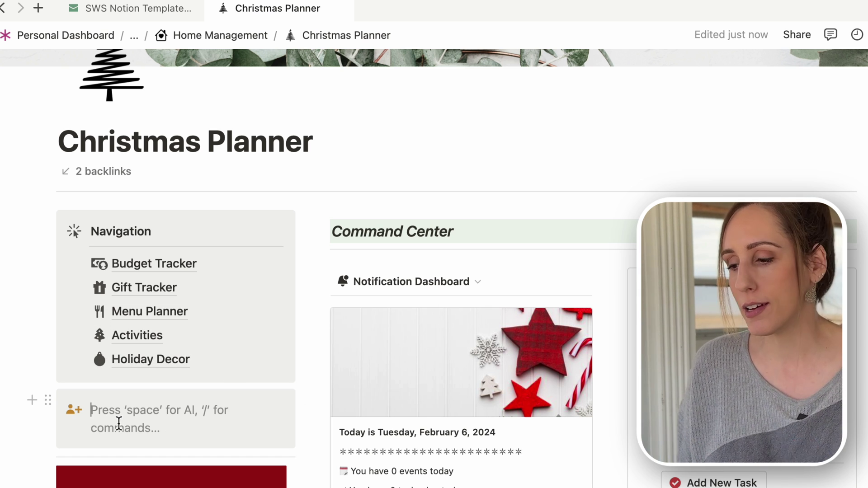
left_click(74, 420)
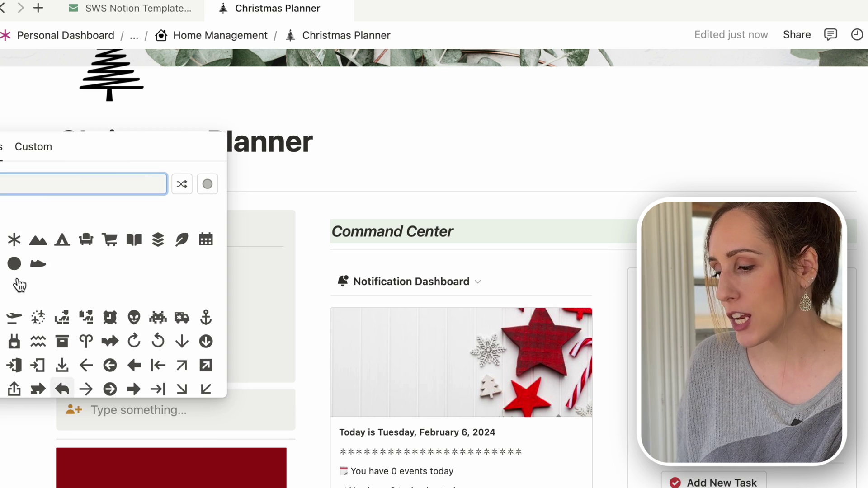
left_click(149, 413)
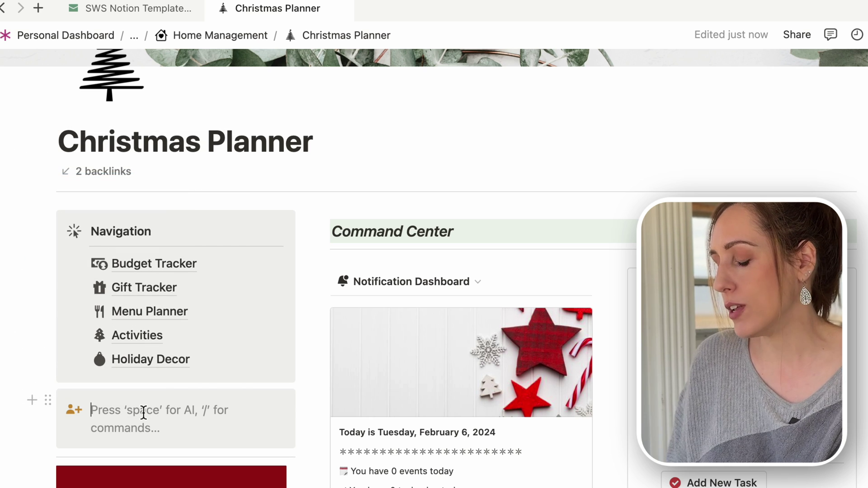
Enter "title" in the new callout and place a divider line inside it beneath the text
type("title")
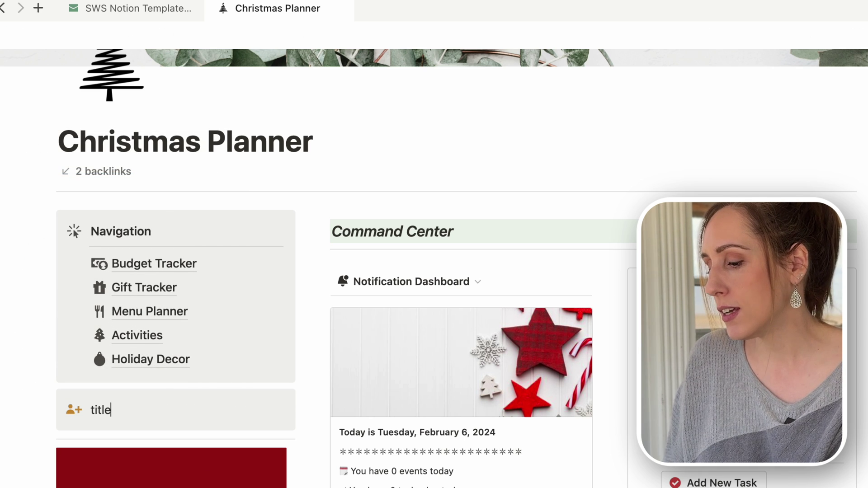
key("Return")
type("/")
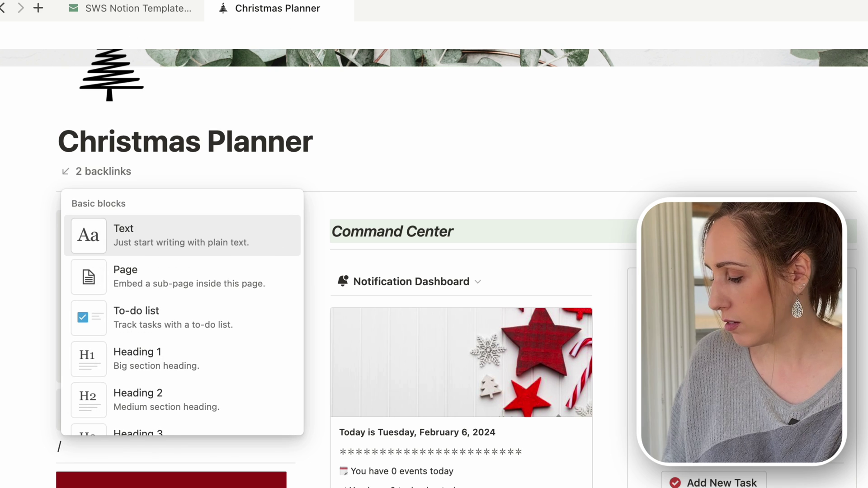
key("BackSpace")
type("---")
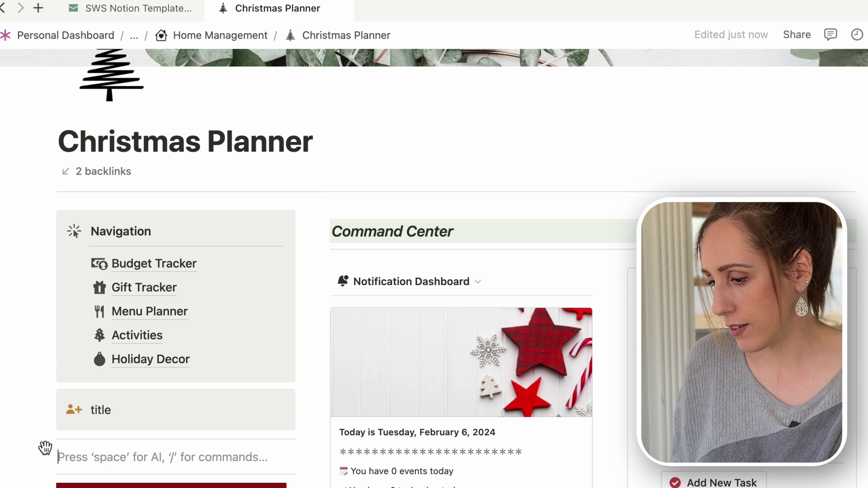
left_click_drag(48, 439, 104, 418)
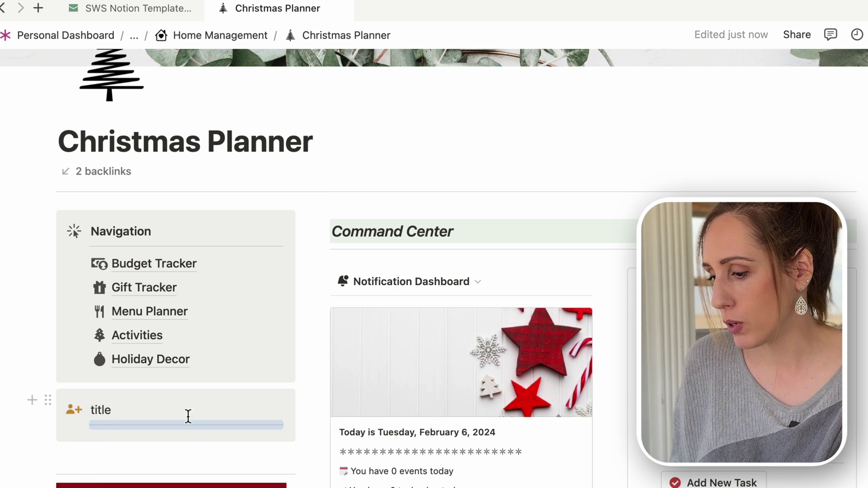
left_click(64, 427)
key("Escape")
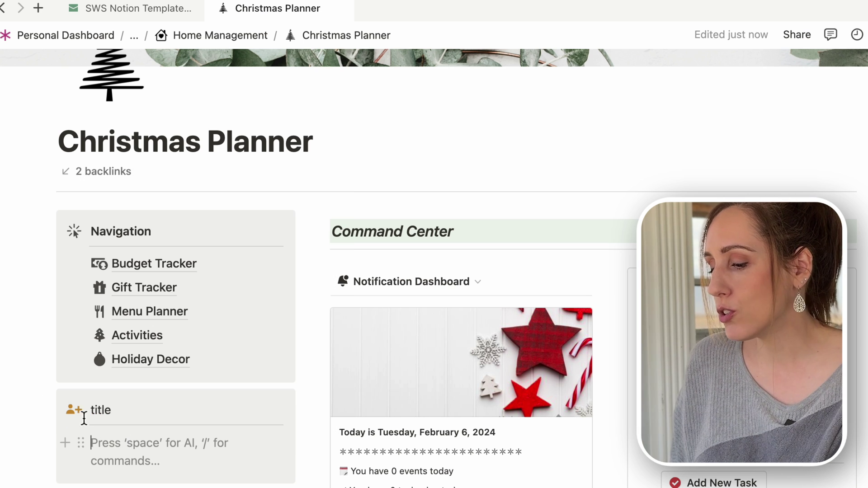
Delete the sample "title" callout below the Navigation callout
left_click(48, 399)
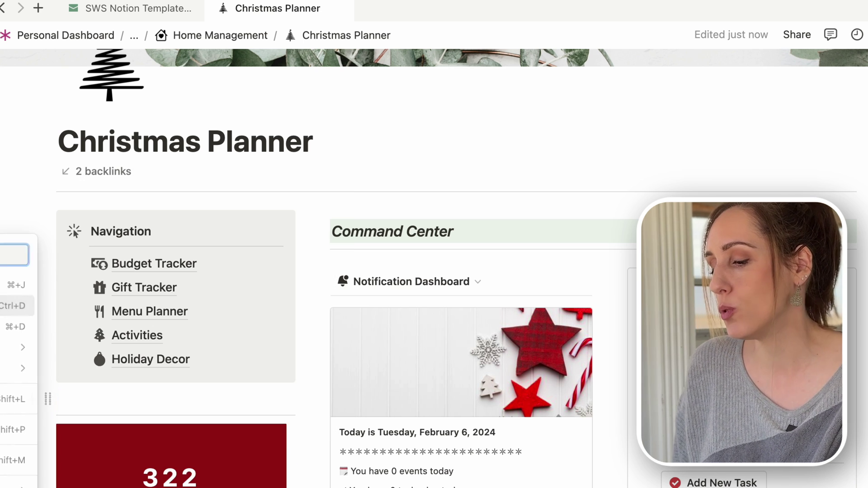
left_click(13, 306)
Look over the Personal Dashboard from the Life Areas gallery down to the Content Calendars section
scroll(255, 450, "down", 3)
scroll(256, 450, "down", 1)
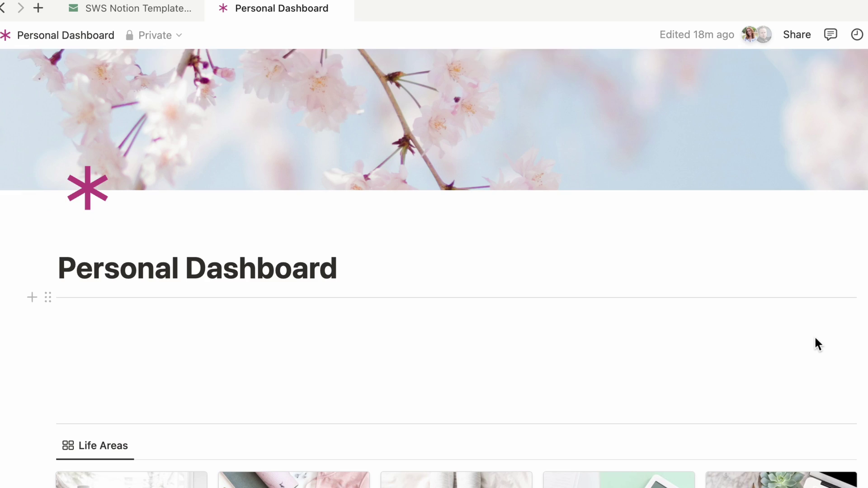
scroll(815, 336, "down", 6)
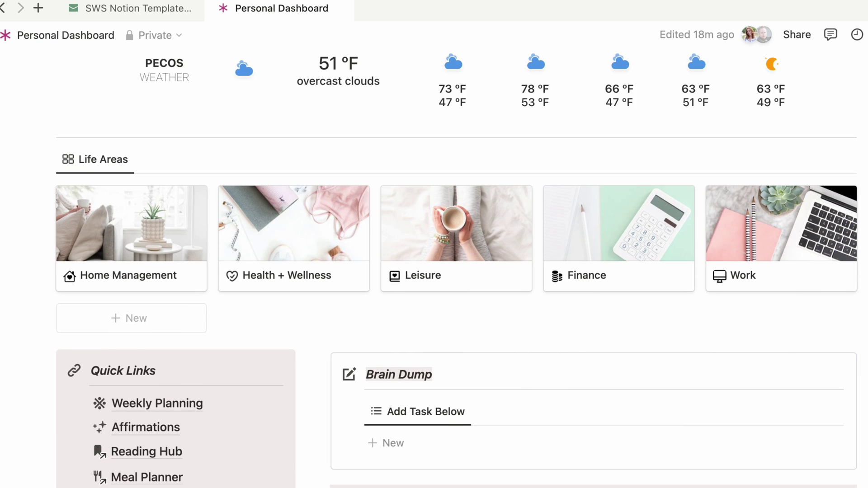
scroll(753, 313, "down", 3)
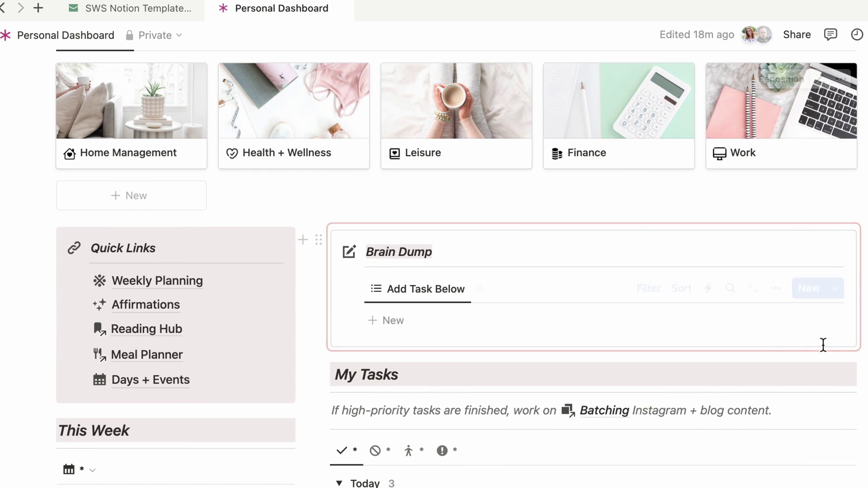
scroll(823, 345, "down", 8)
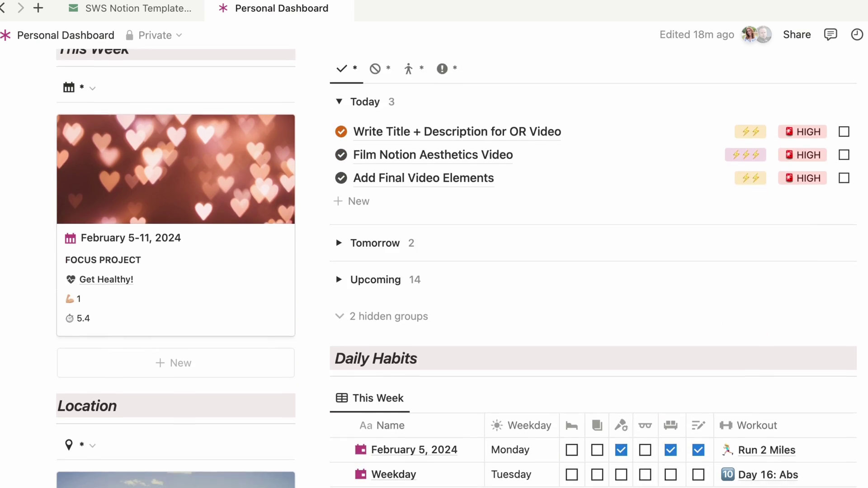
scroll(456, 268, "down", 20)
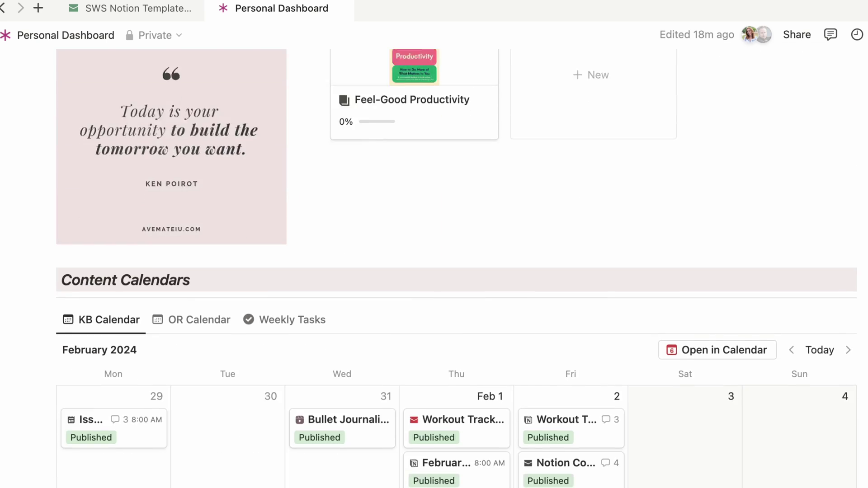
scroll(456, 267, "down", 6)
View the block actions of the Brain Dump section and the background color options for the Quick Links callout
scroll(456, 267, "up", 20)
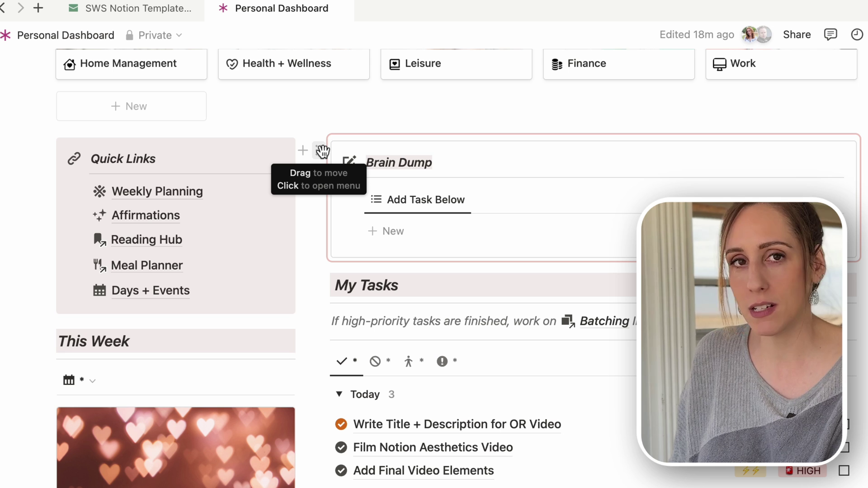
left_click(321, 151)
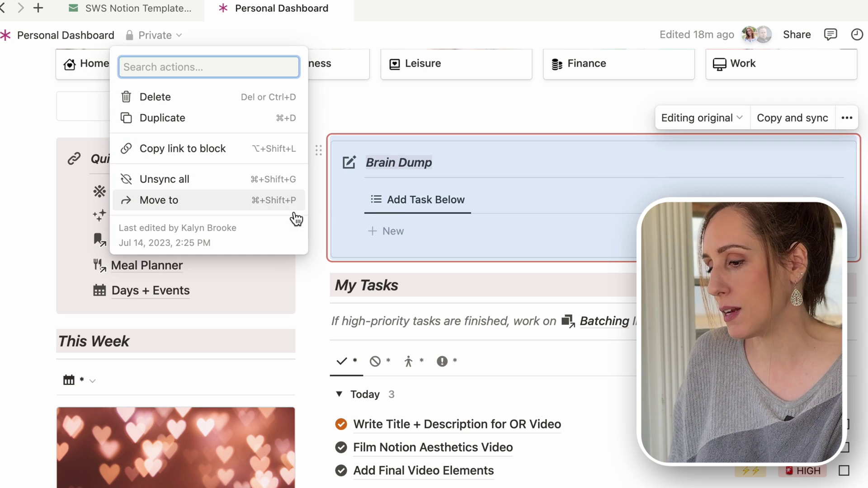
key("Escape")
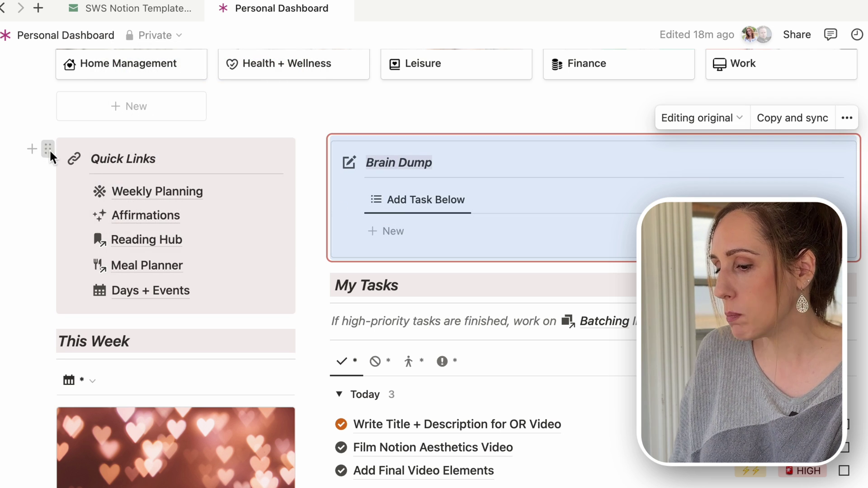
left_click(49, 150)
mouse_move(9, 292)
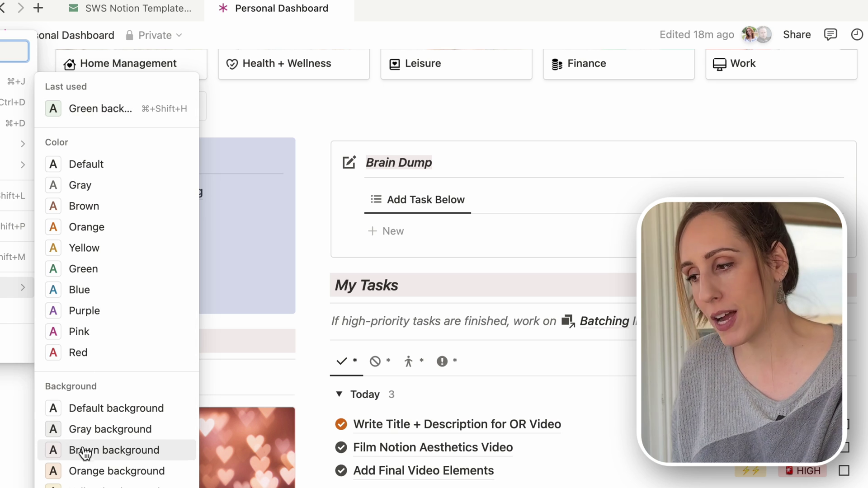
left_click(81, 429)
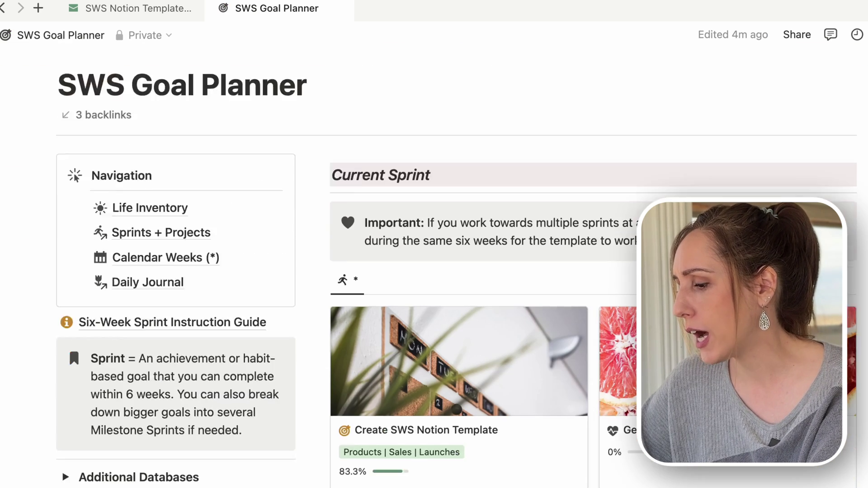
Open the Get Healthy! sprint from the SWS Goal Planner and look through its properties, notes and Calendar Weeks sections
scroll(358, 314, "down", 3)
left_click(623, 283)
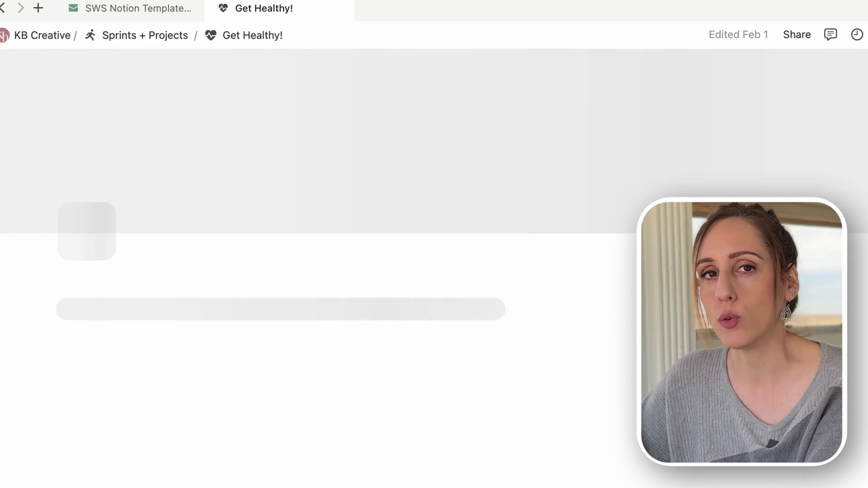
scroll(230, 419, "down", 15)
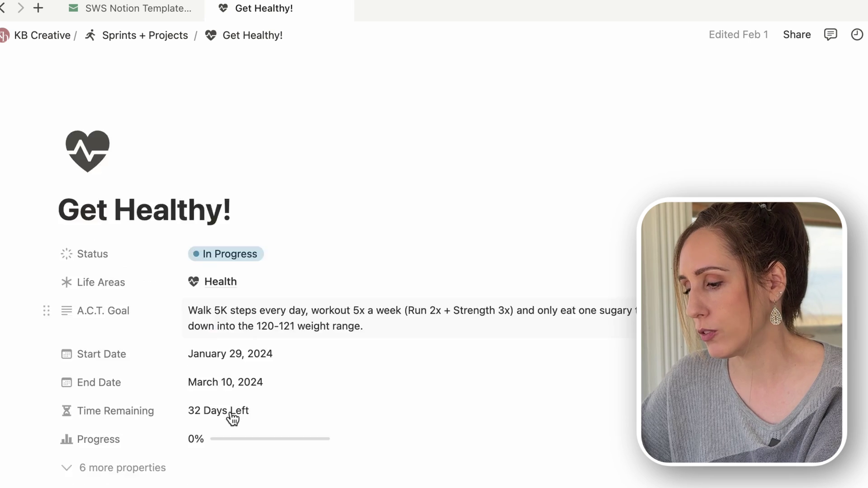
scroll(230, 414, "down", 8)
scroll(229, 422, "up", 6)
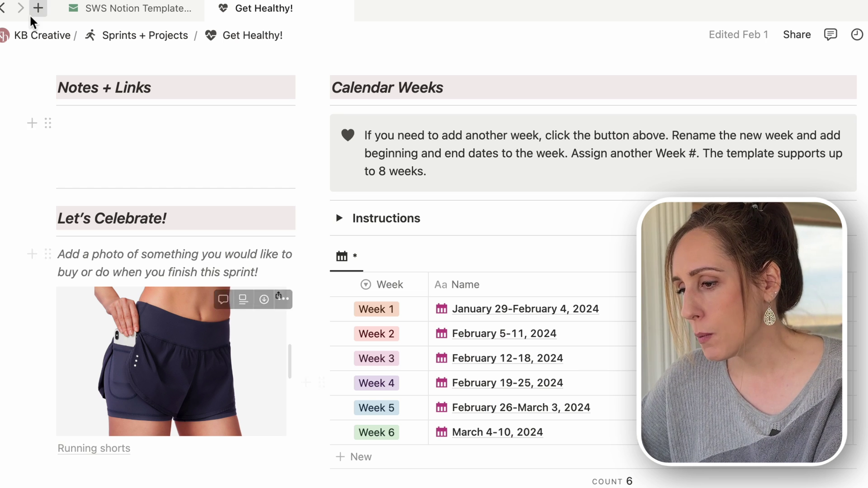
Return to the Personal Dashboard and look it over from the Life Areas gallery down to the quote image
left_click(2, 8)
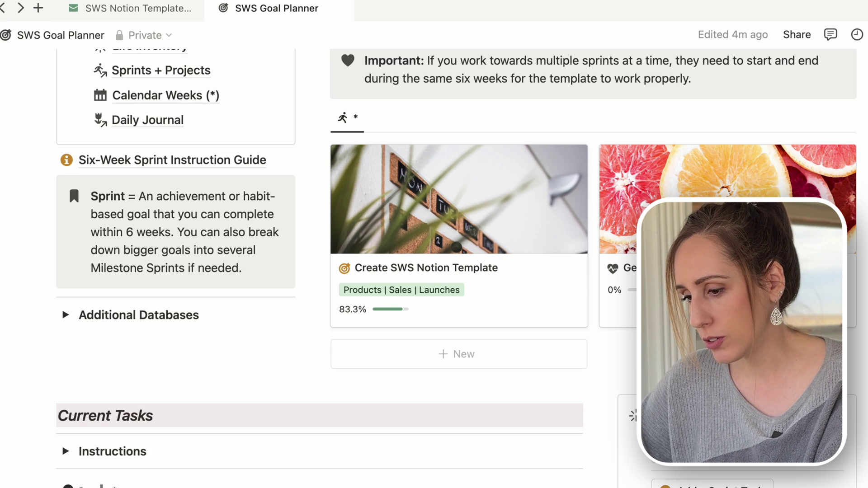
left_click(2, 8)
scroll(340, 390, "down", 10)
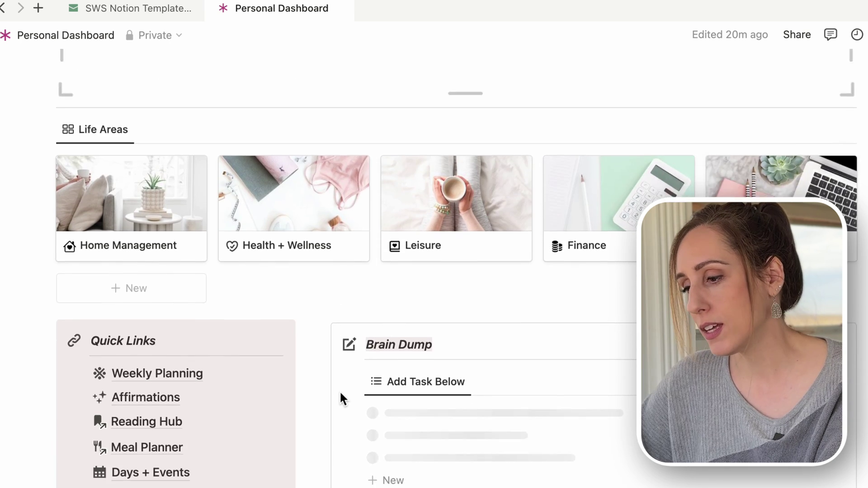
scroll(339, 392, "down", 10)
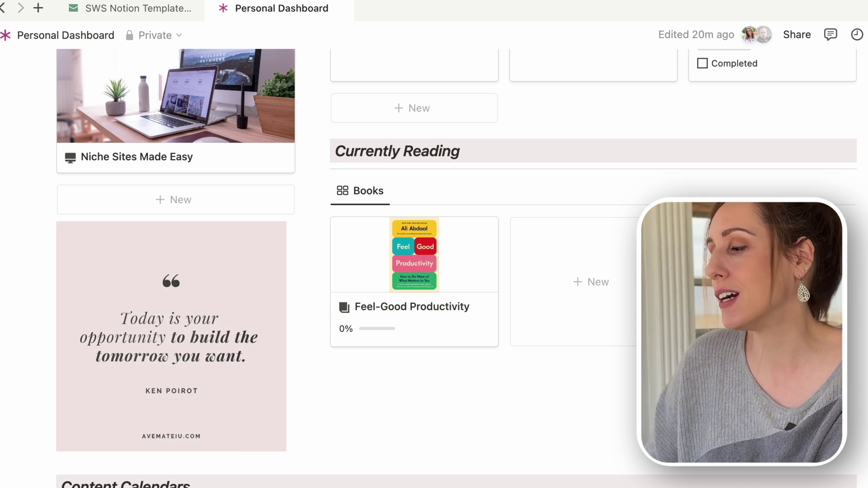
scroll(171, 357, "up", 3)
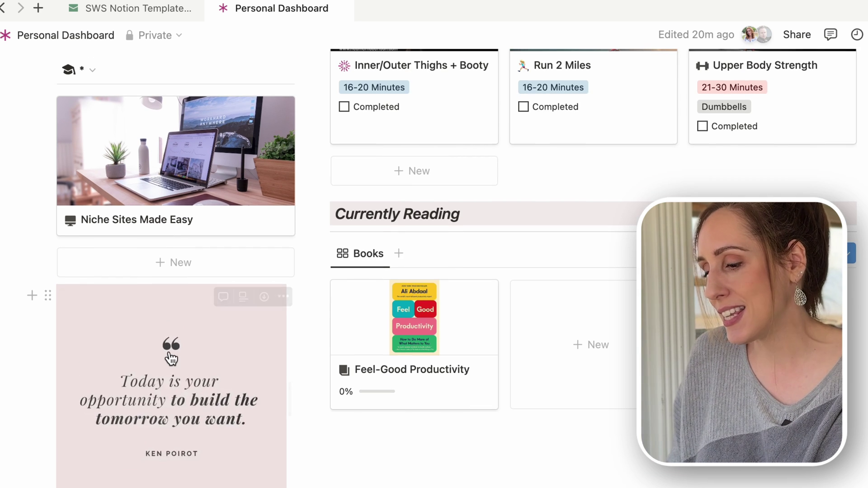
Insert an Embed block below the quote image on the Personal Dashboard, leaving its link empty
left_click(33, 296)
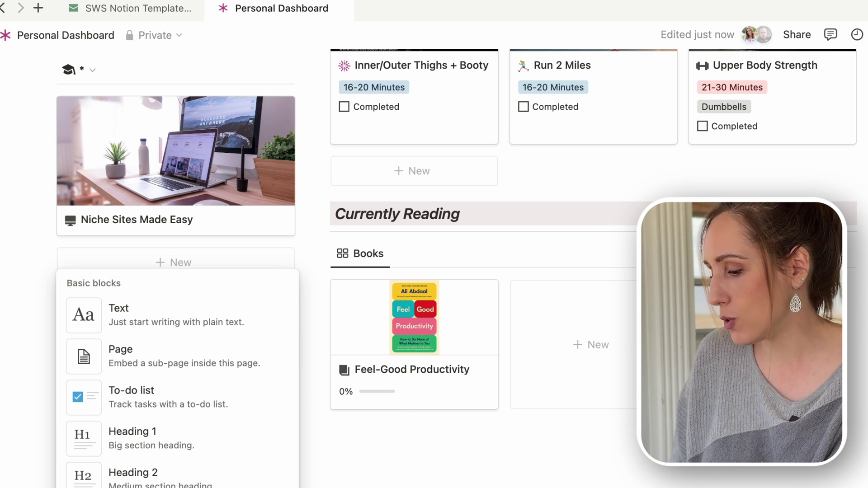
scroll(253, 367, "down", 10)
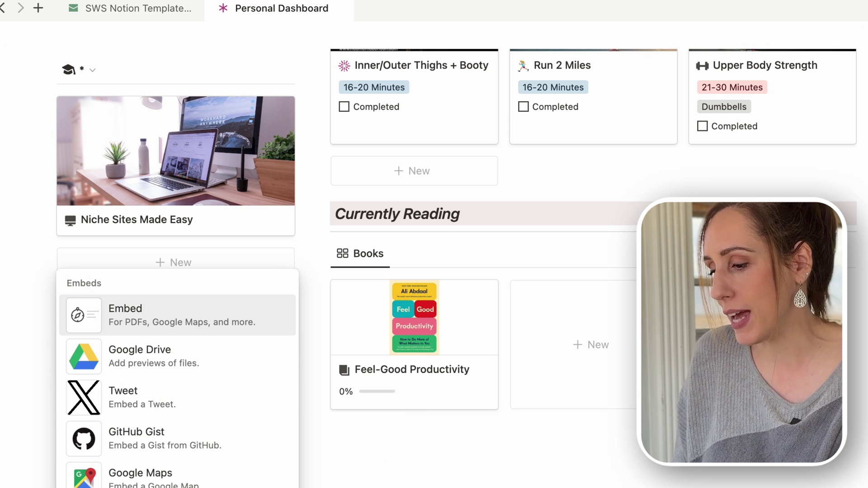
left_click(228, 316)
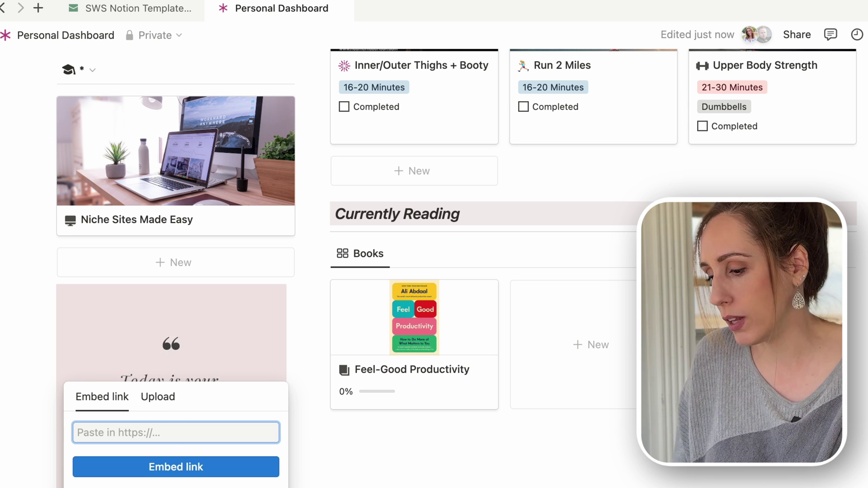
key("Escape")
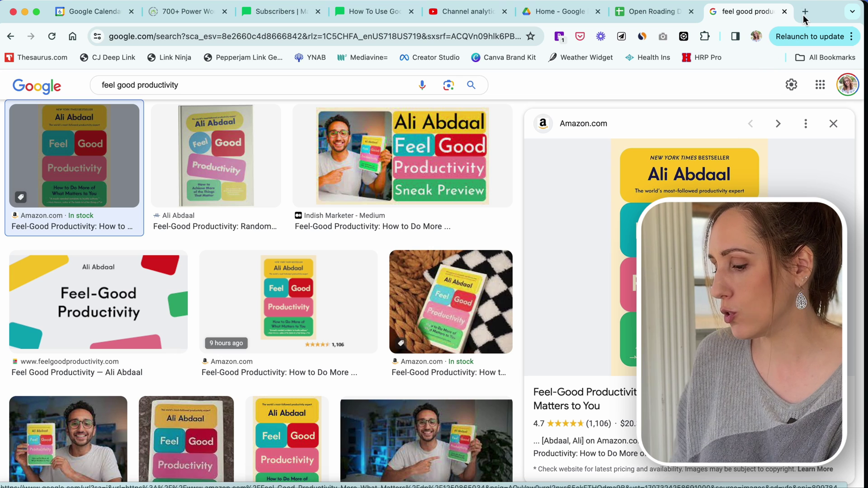
Switch to the Chrome browser and open indify.co in a new tab
left_click(804, 12)
type("indify.co")
key("Return")
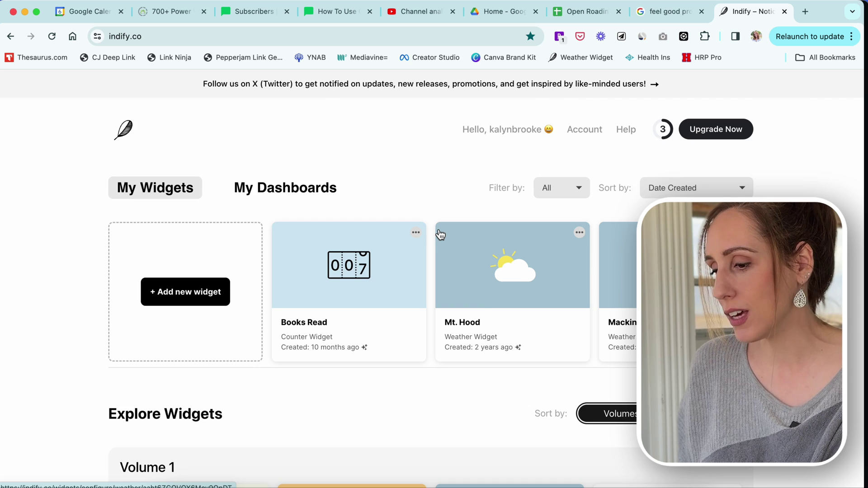
Open the Mackinaw City weather widget and examine its location, unit, forecast and weather field settings
left_click(619, 272)
scroll(135, 295, "down", 5)
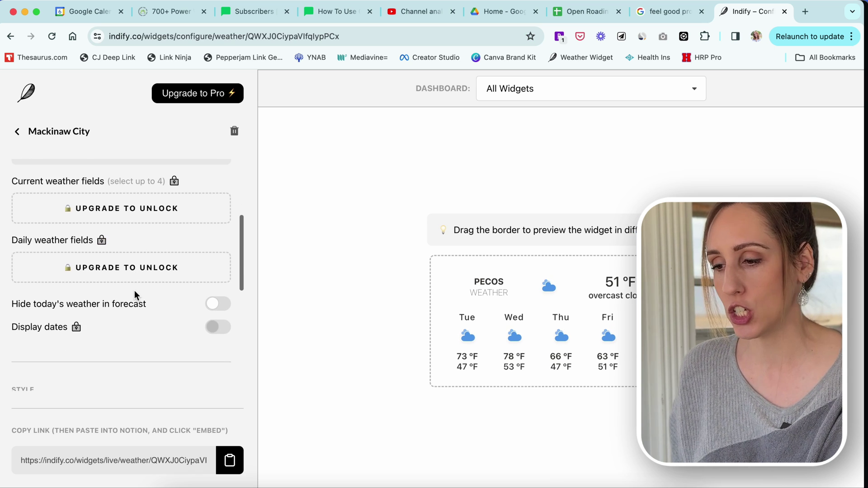
scroll(135, 295, "up", 3)
scroll(134, 295, "up", 4)
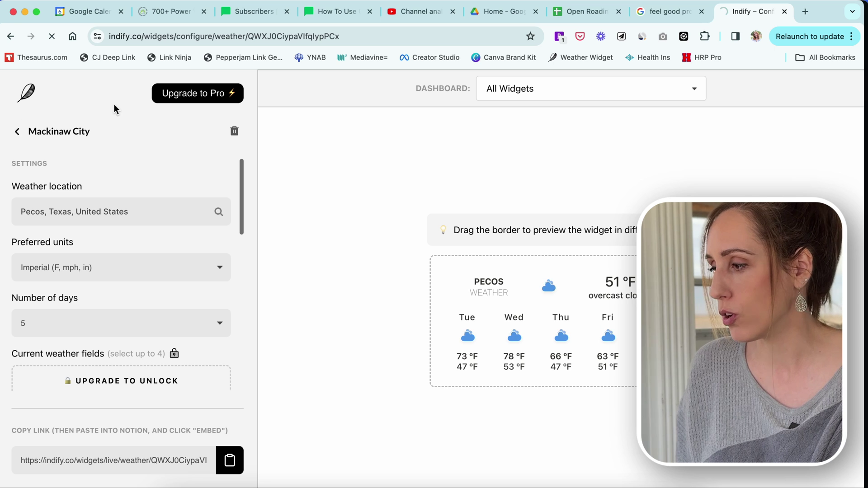
Look over Indify's Explore Widgets gallery from the Volume 1 widgets down to the Volume 3 widgets
scroll(484, 310, "down", 8)
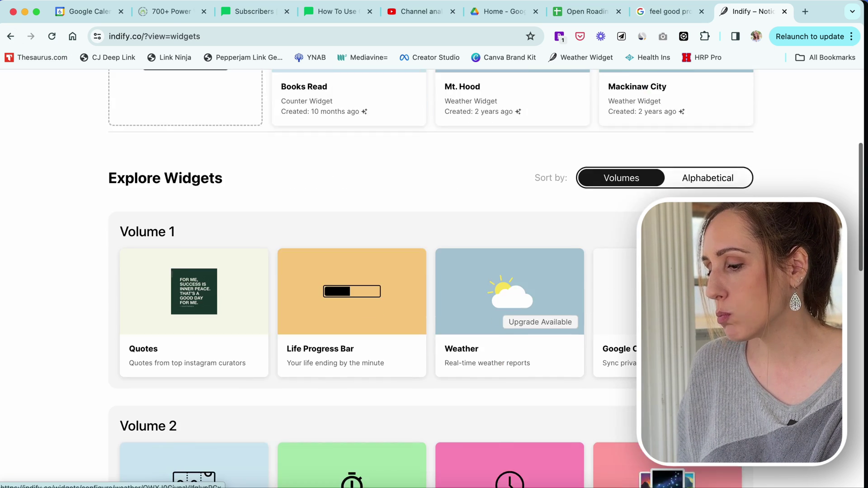
scroll(429, 328, "up", 3)
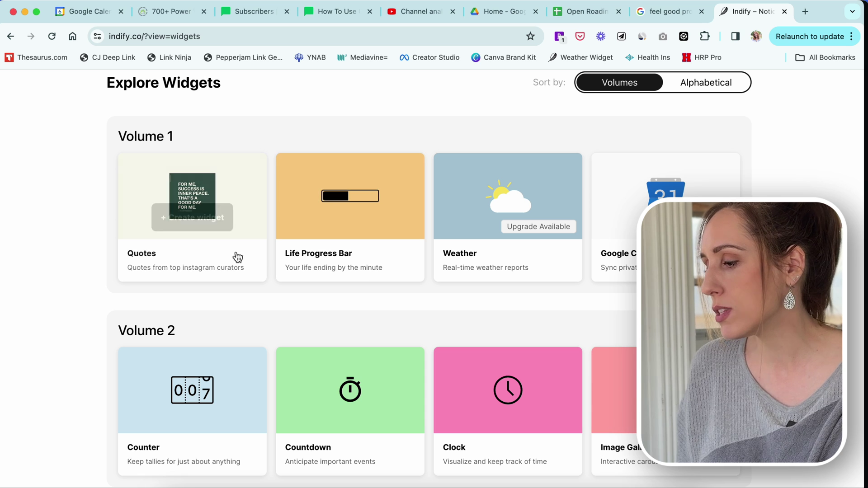
scroll(629, 317, "down", 3)
mouse_move(693, 167)
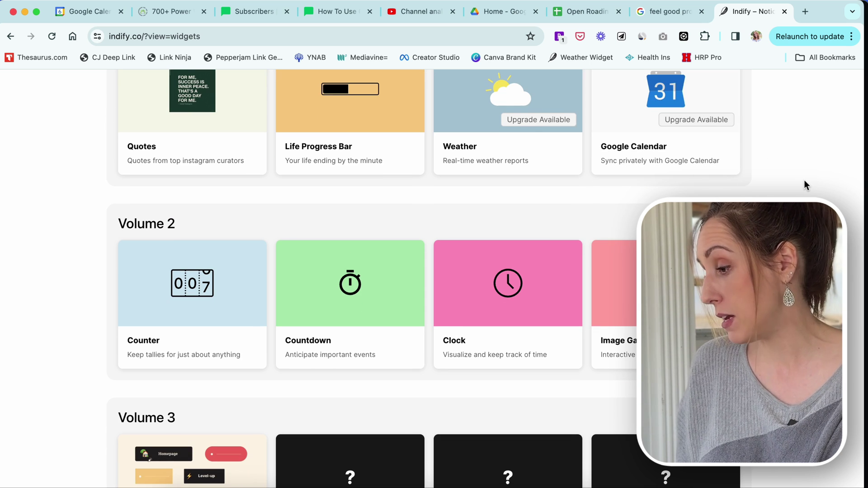
scroll(803, 180, "up", 2)
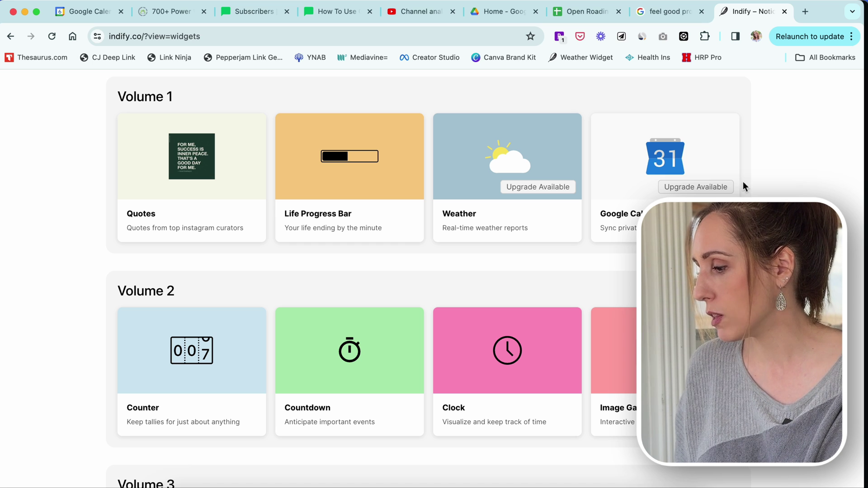
mouse_move(720, 194)
scroll(865, 239, "down", 4)
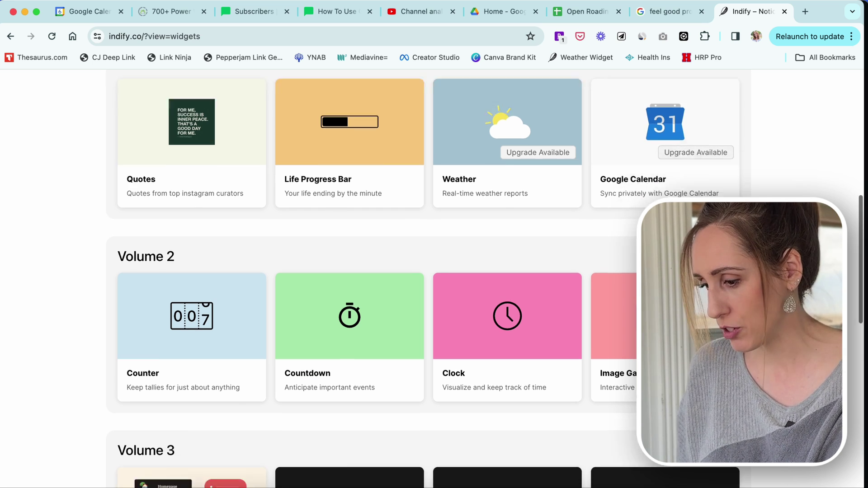
scroll(428, 271, "down", 3)
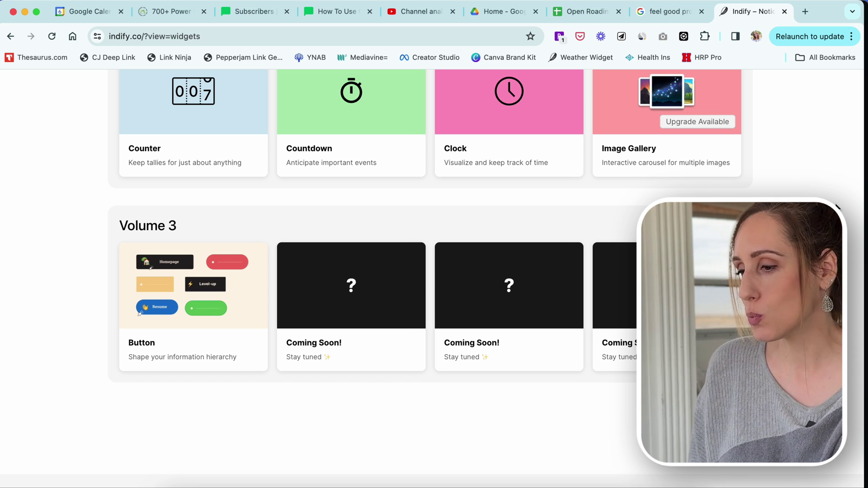
scroll(430, 272, "up", 3)
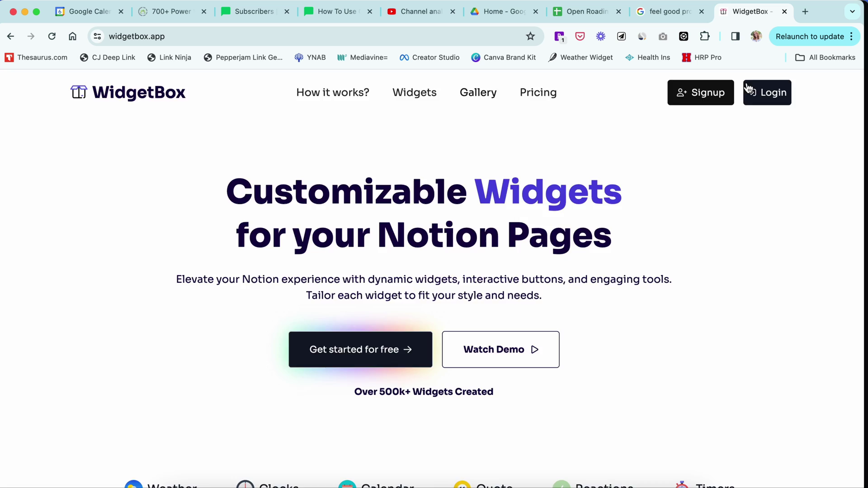
Go from the WidgetBox home page to its login area and examine the first widgets offered for creation
left_click(748, 88)
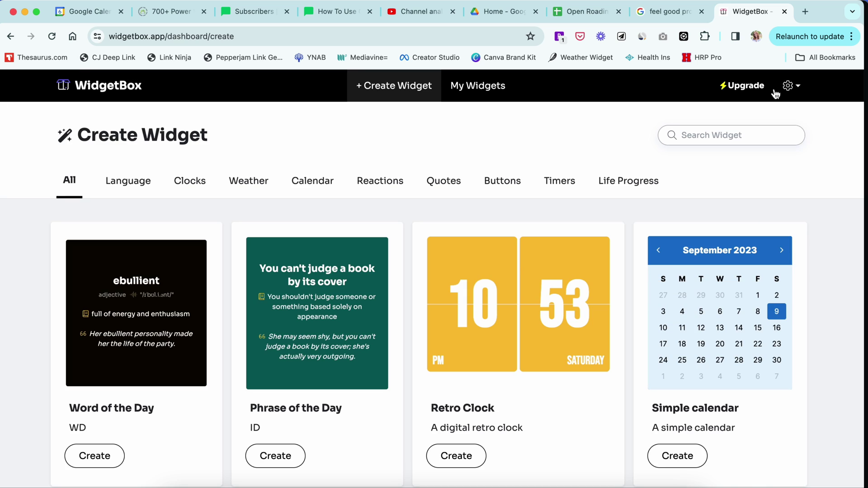
scroll(853, 131, "down", 2)
scroll(853, 130, "up", 1)
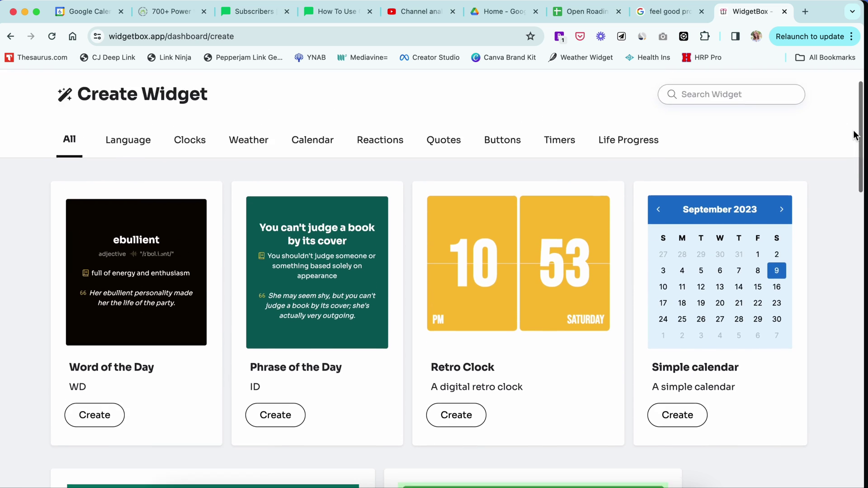
scroll(853, 131, "down", 3)
scroll(733, 252, "up", 2)
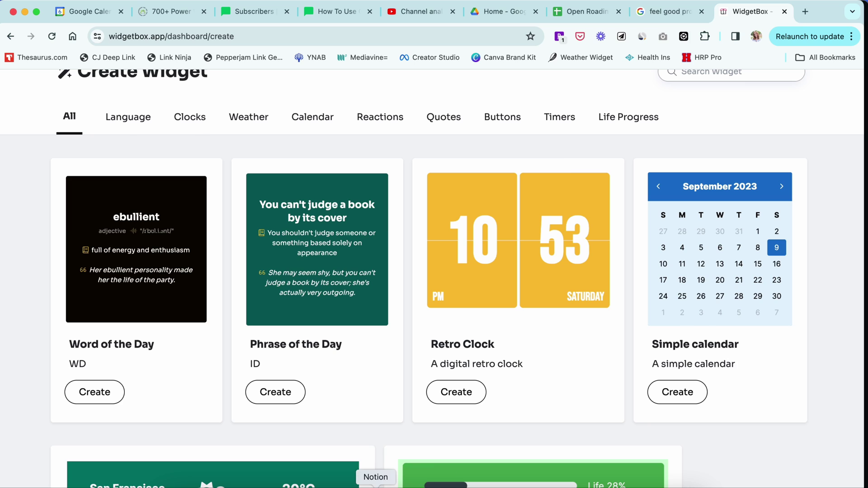
Switch to Notion, open the Get Healthy! sprint from the SWS Goal Planner and look through its page
left_click(376, 486)
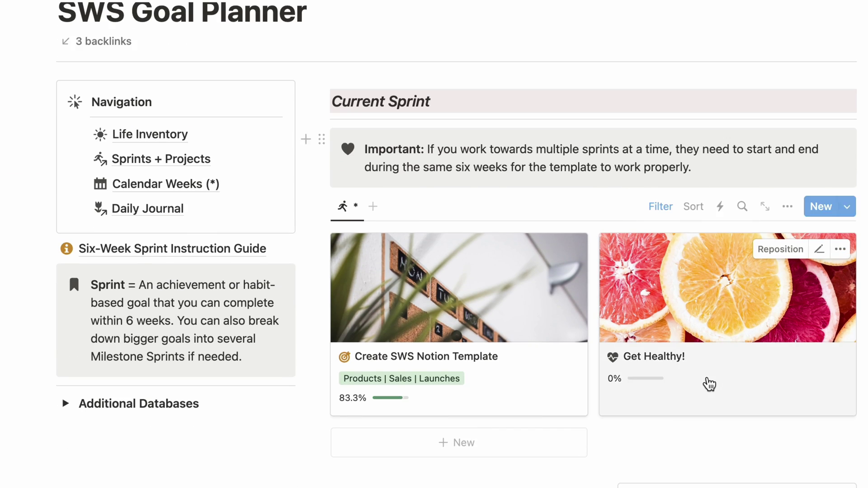
left_click(708, 378)
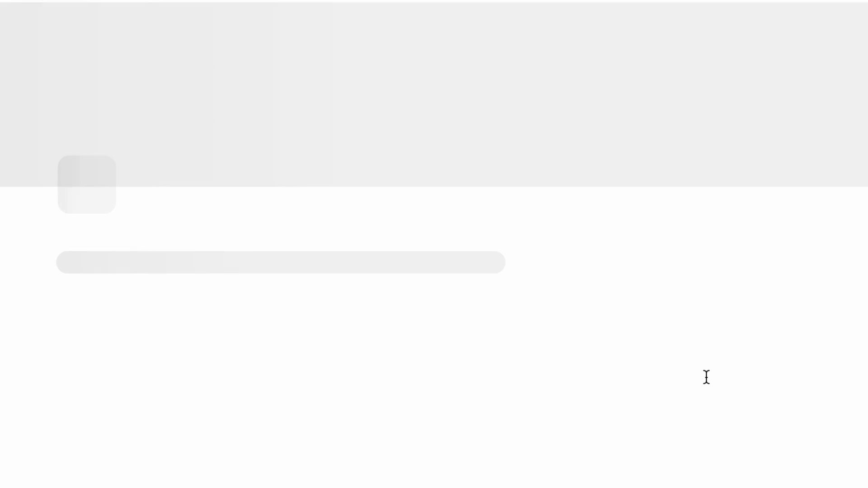
scroll(706, 376, "down", 10)
scroll(705, 377, "up", 2)
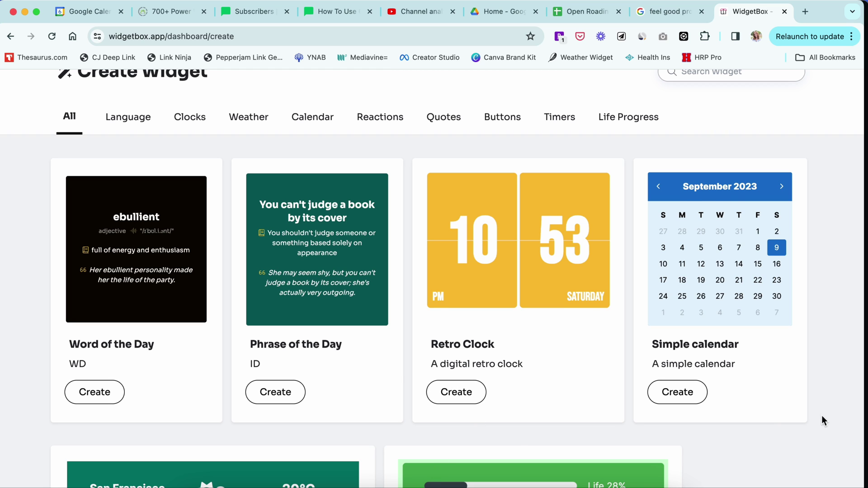
Return to WidgetBox in Chrome and browse its widgets down to the Quote, Analog Clock and Round Weather designs
scroll(820, 416, "down", 2)
scroll(790, 371, "down", 4)
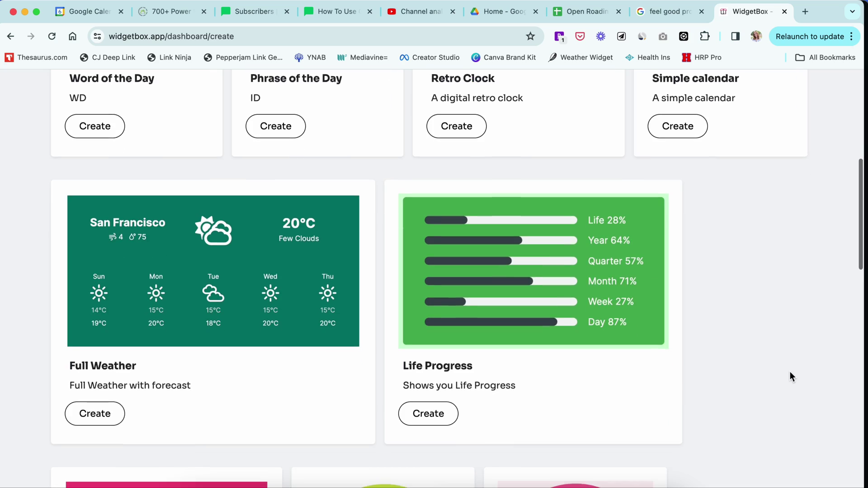
scroll(315, 435, "down", 5)
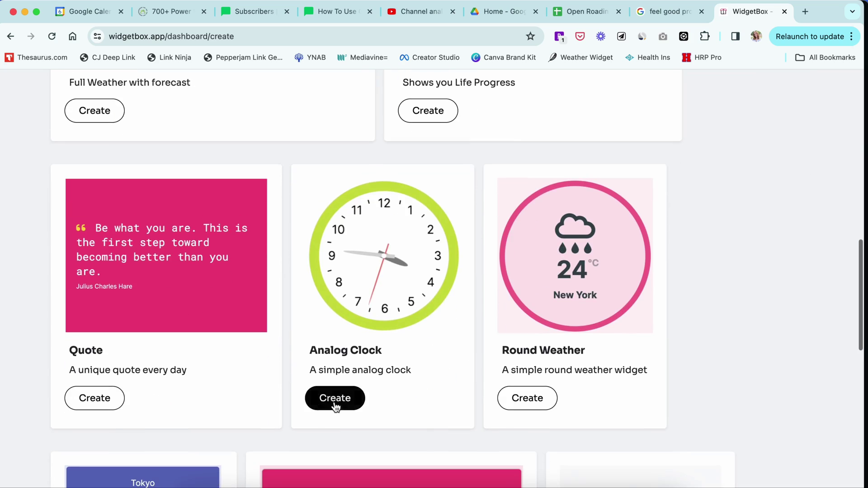